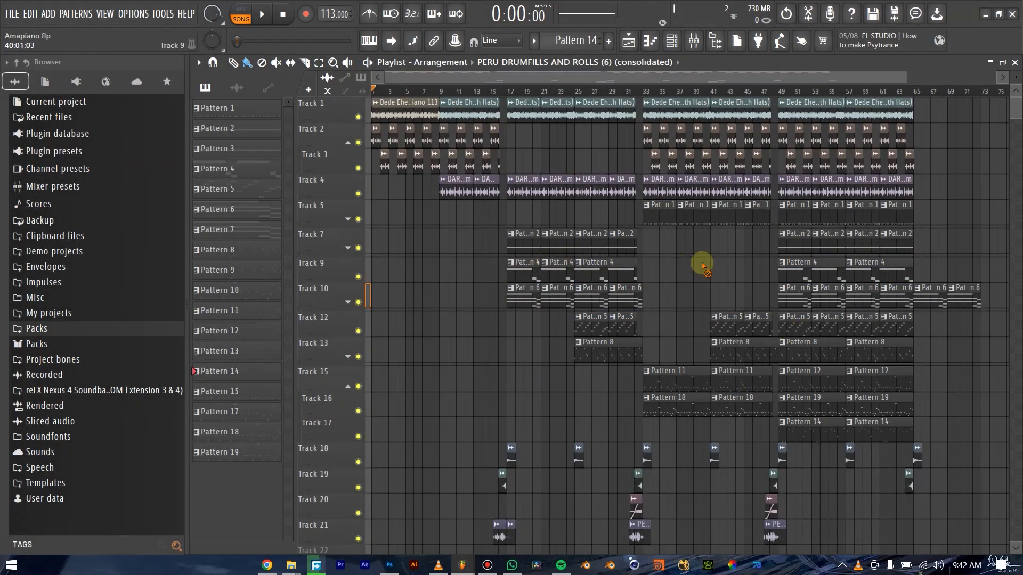
Play the arrangement from bar 49 and check the master track's level in the mixer
key(F9)
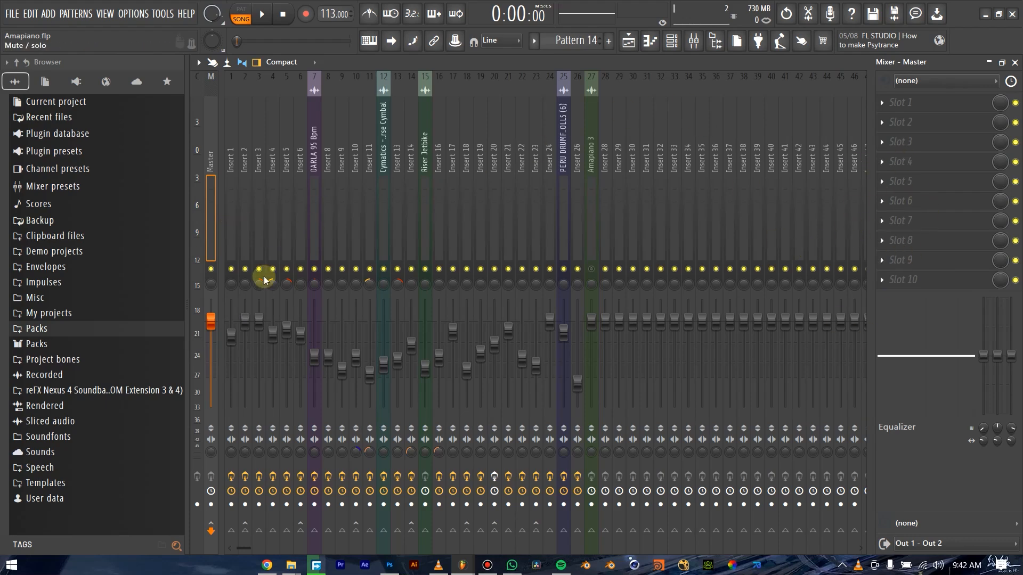
click(632, 47)
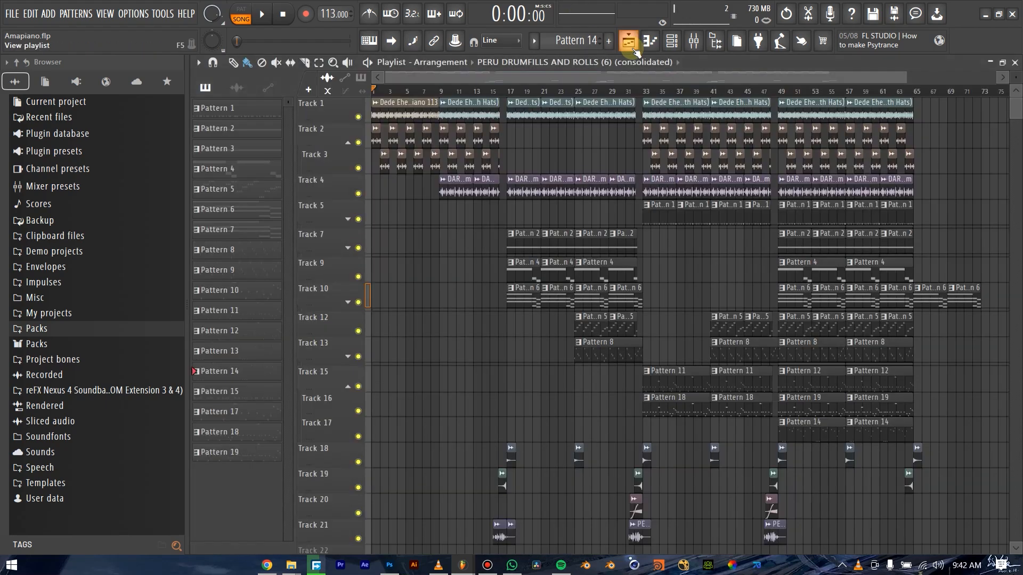
click(777, 90)
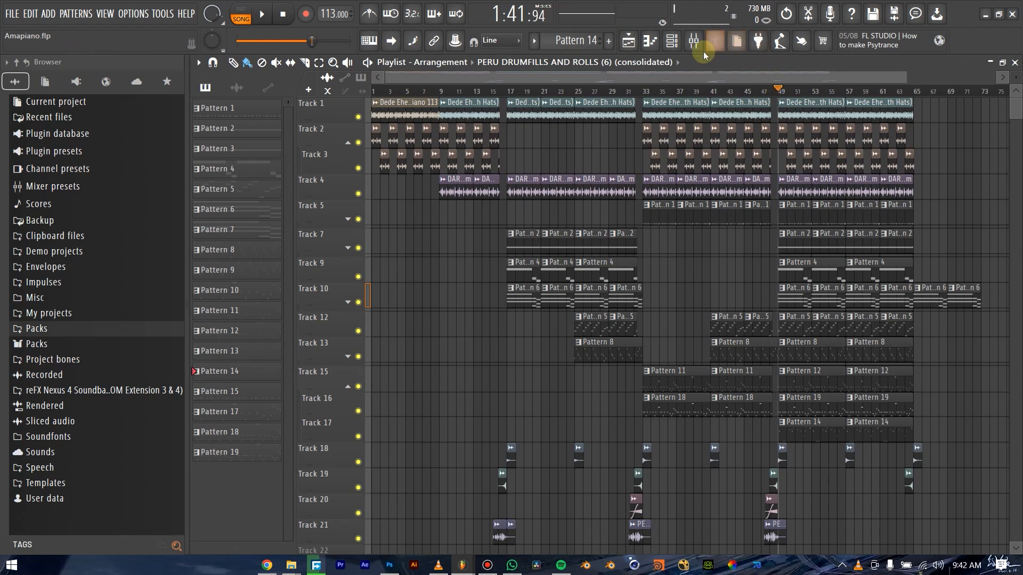
key(F9)
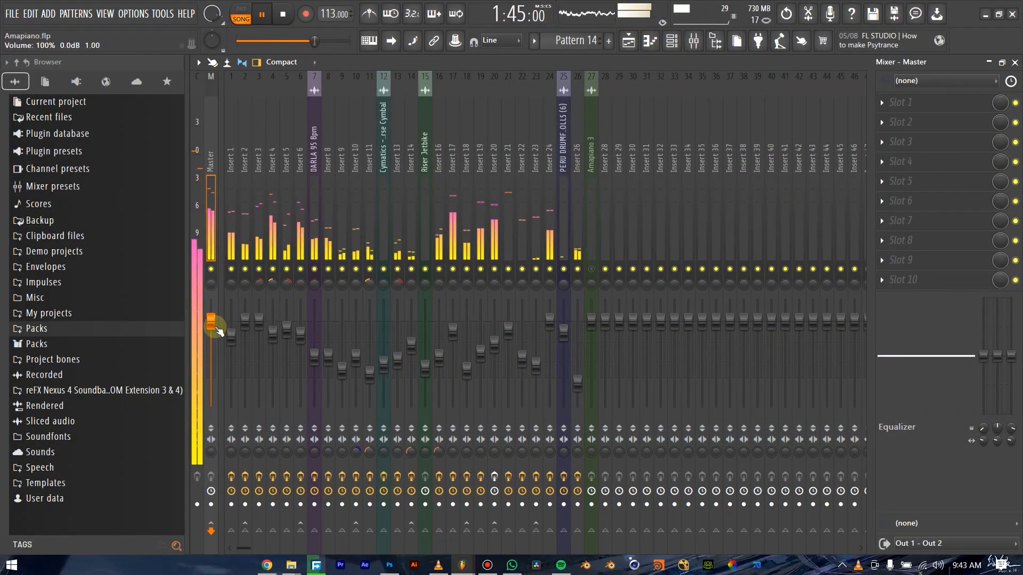
drag(211, 321, 220, 335)
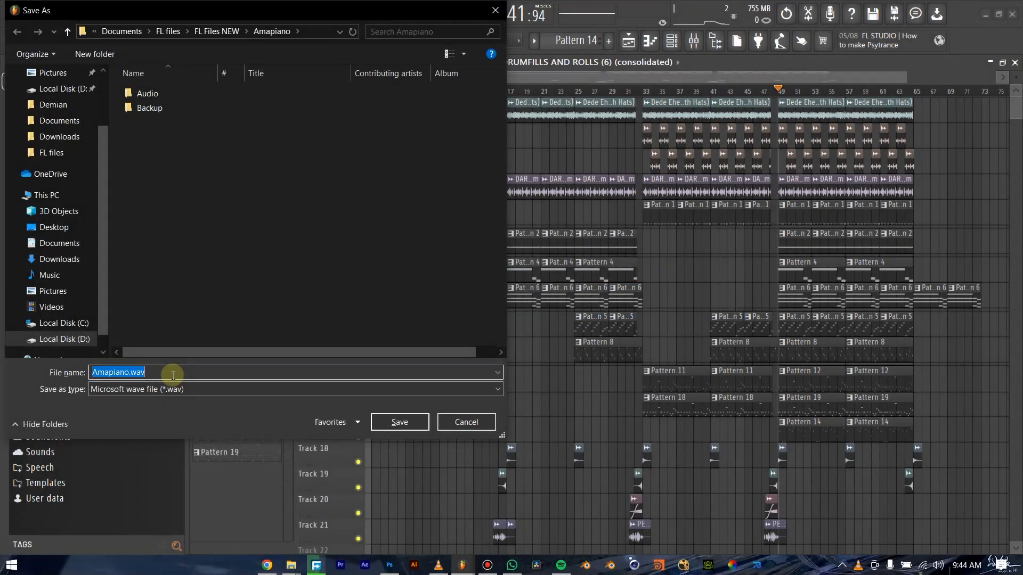
Export the full song as the WAV file "Amapiano for Master" with a 32Bit float bit depth
click(457, 185)
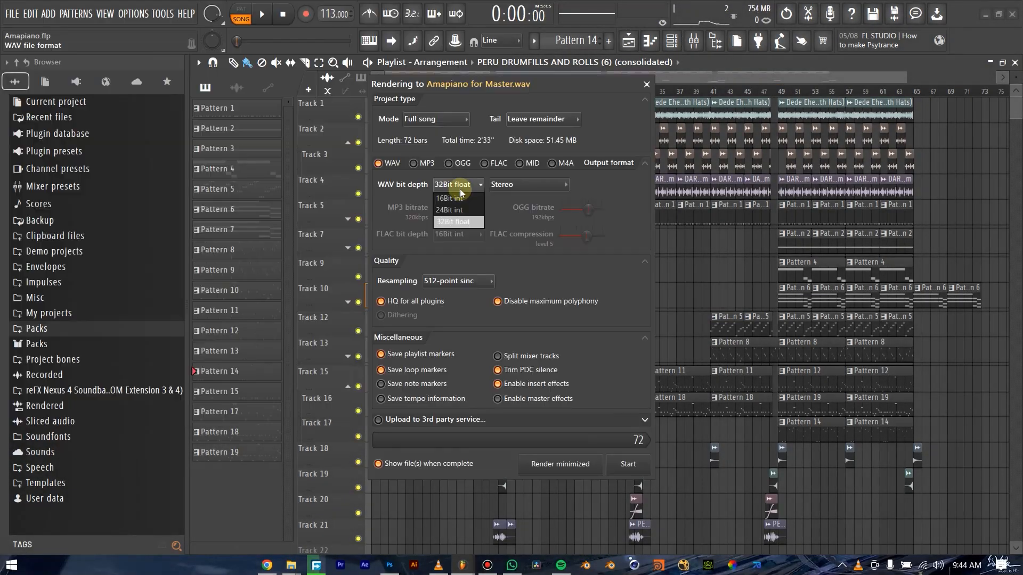
click(466, 221)
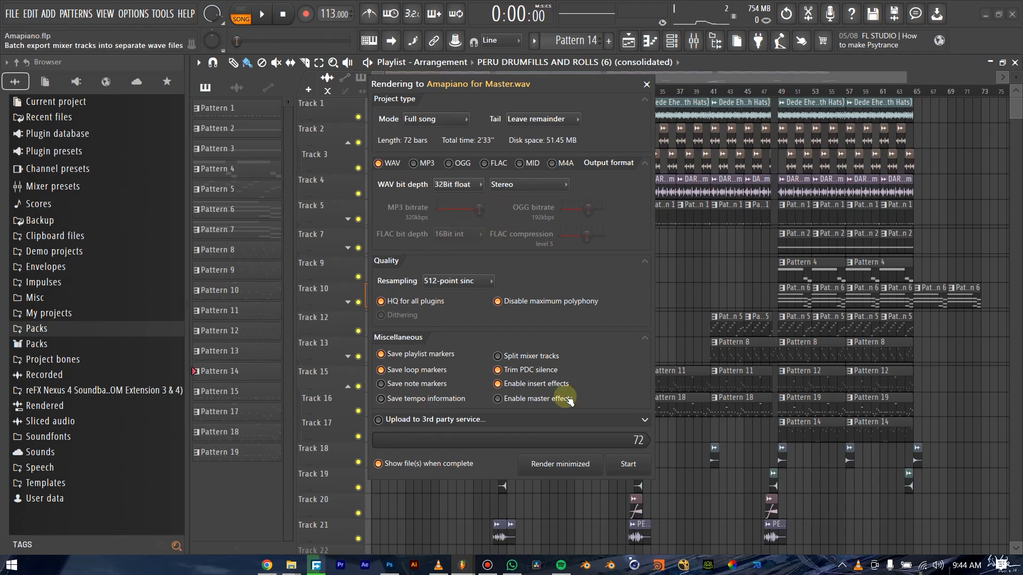
click(642, 464)
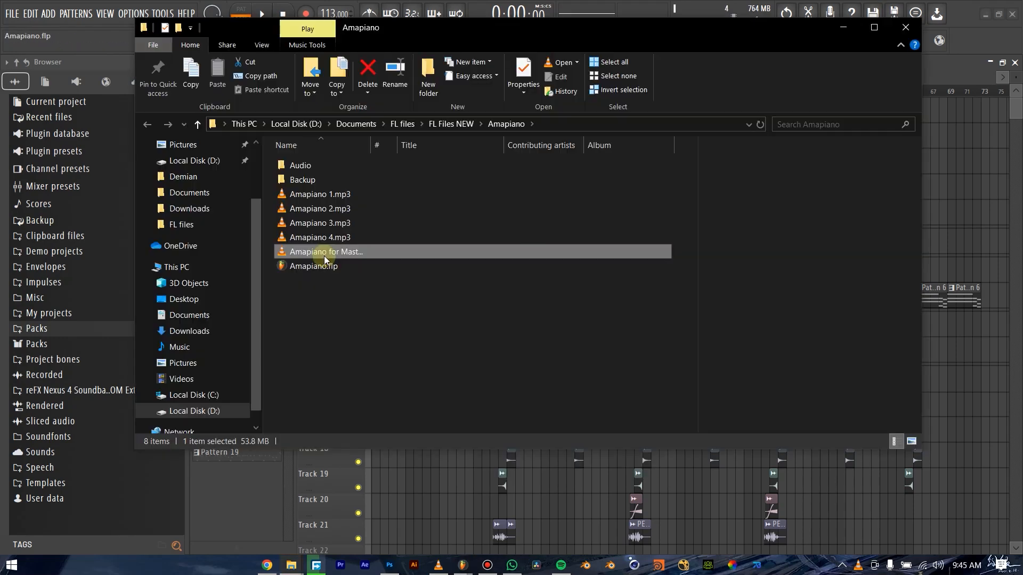
Bring the exported Amapiano for Master file into the empty project at the start of Track 1 and normalize the audio clip
drag(323, 256, 641, 4)
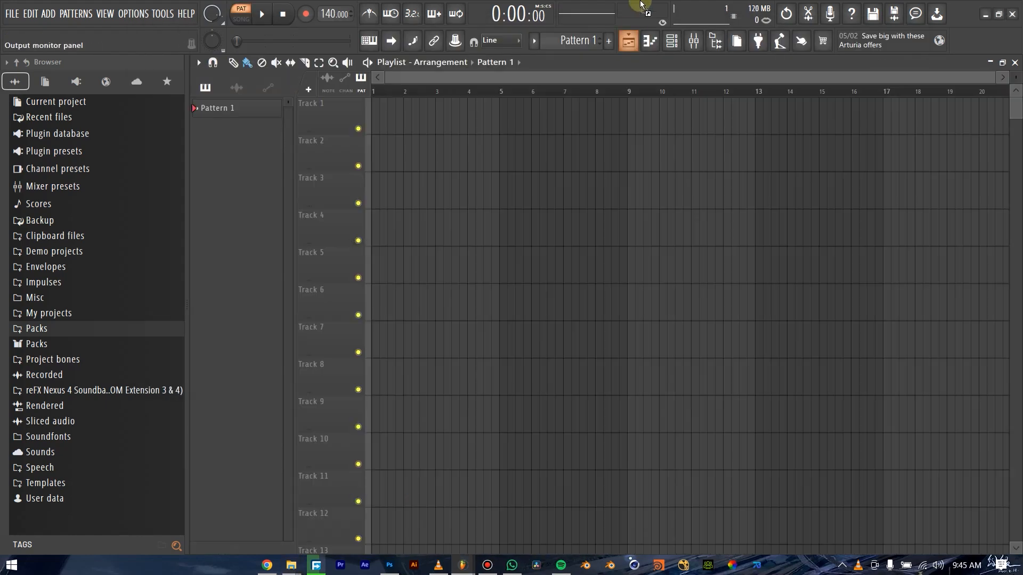
drag(478, 110, 379, 113)
click(430, 286)
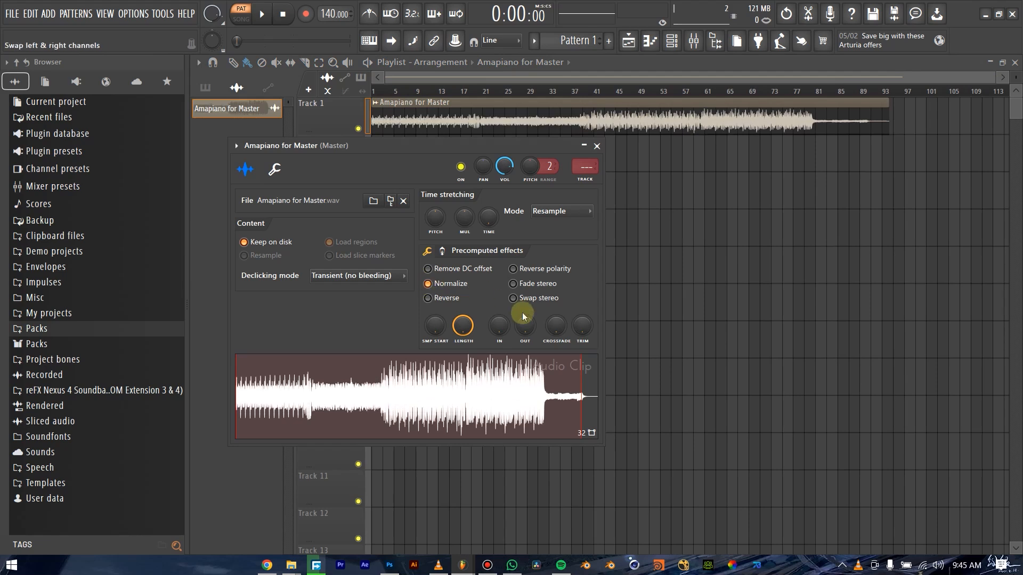
click(580, 145)
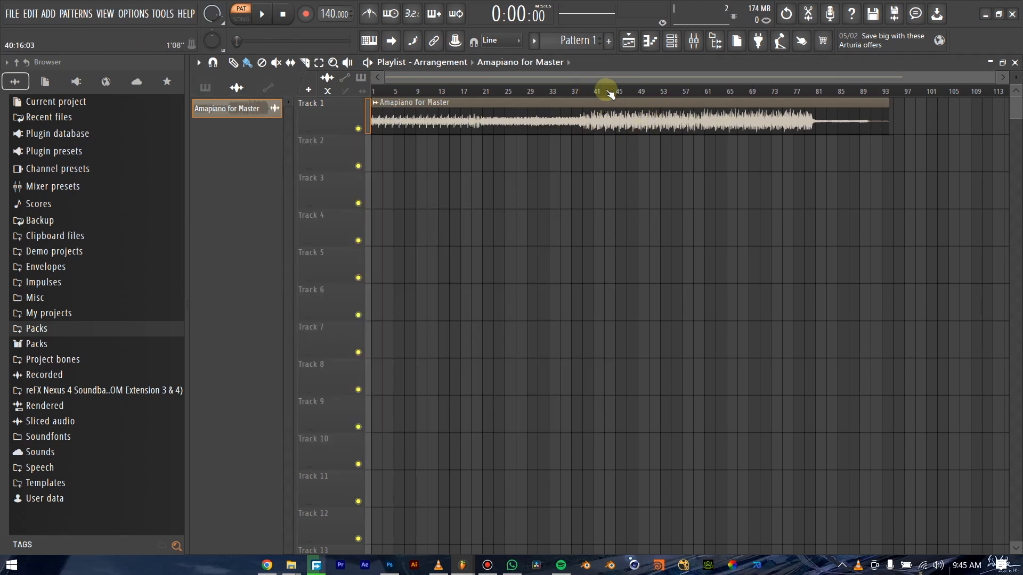
Enlarge Track 1 and select the loudest section of the song, from bar 61 to about bar 80
click(704, 91)
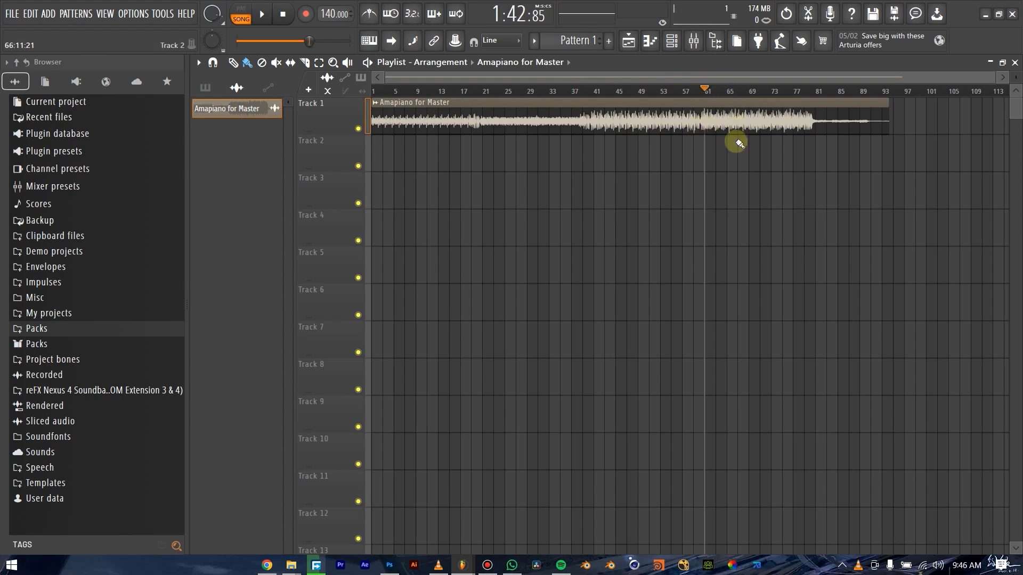
drag(356, 135, 381, 251)
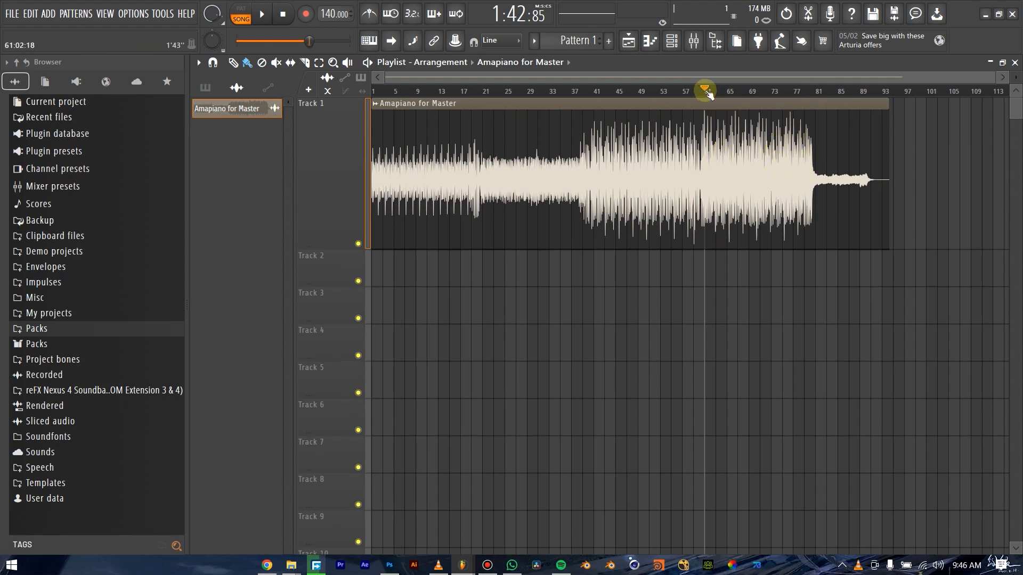
drag(707, 92, 810, 93)
scroll(775, 129, up, 3)
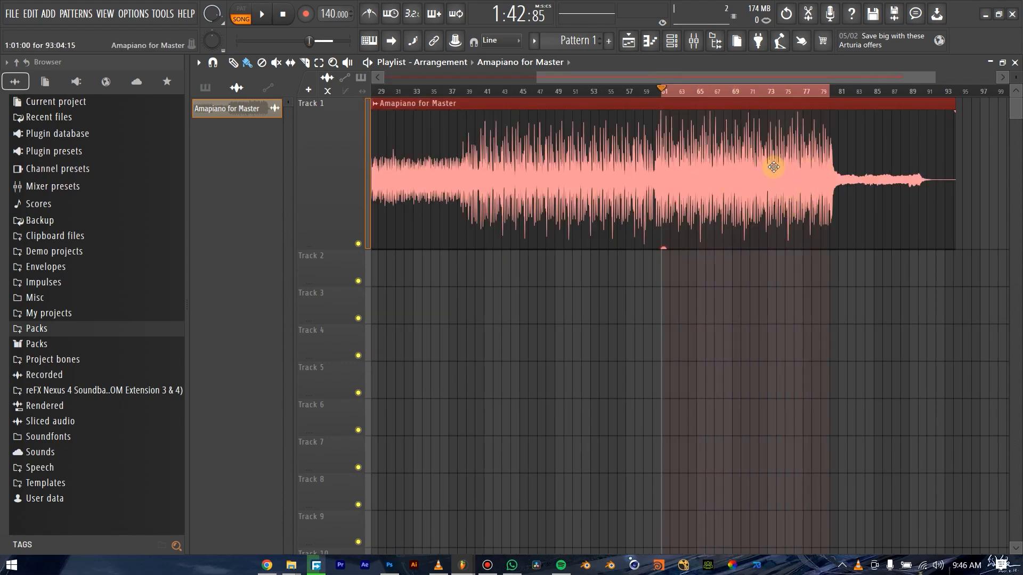
Listen to the selected section of the Amapiano for Master clip, then stop playback and deselect the clip
key(space)
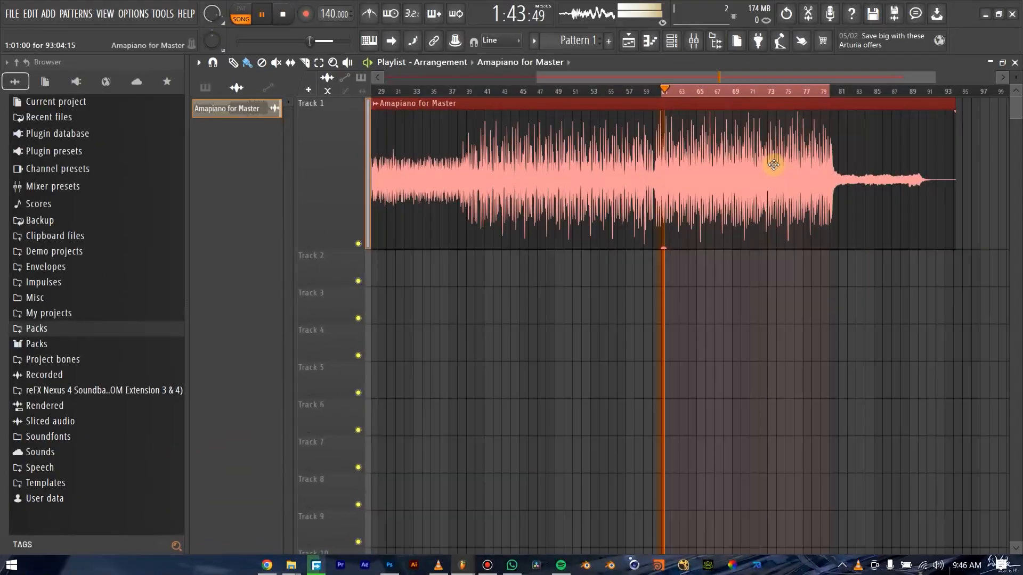
scroll(761, 178, up, 2)
scroll(750, 182, down, 2)
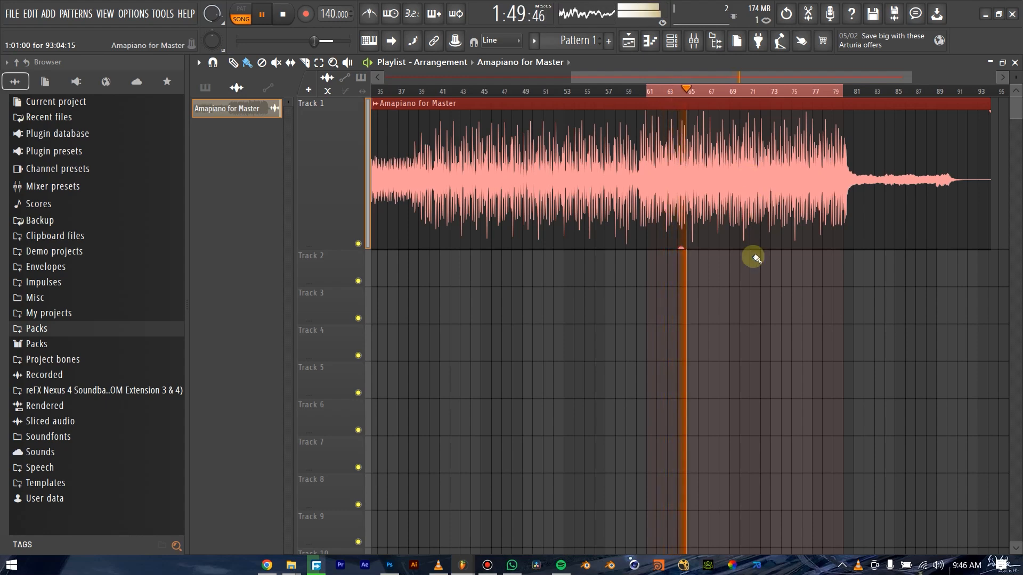
click(772, 291)
key(space)
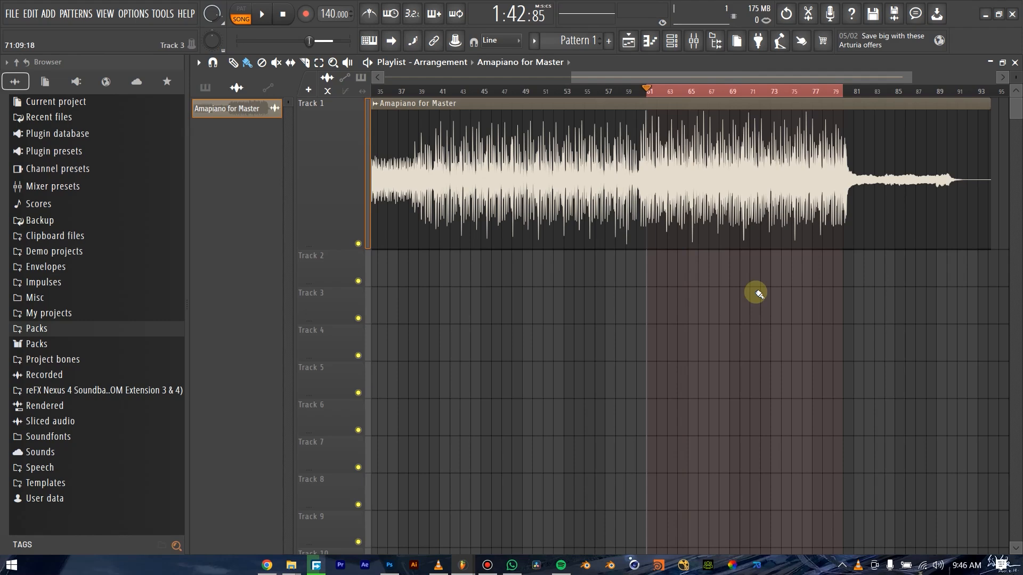
Load Fruity Parametric EQ 2 in slot 1 of the Master track with the Mastering preset "30Hz + 18kHz cut"
click(694, 40)
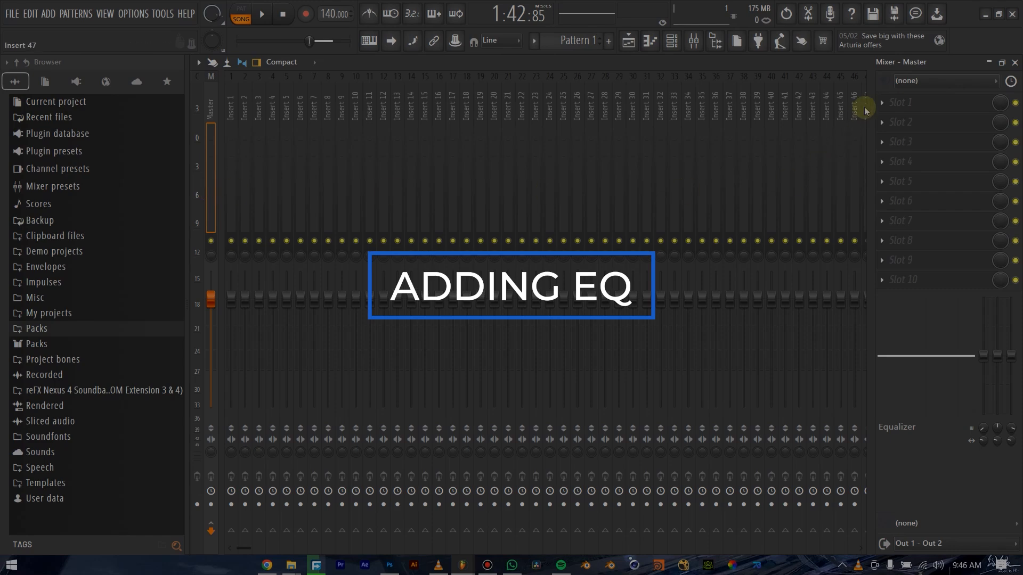
click(882, 102)
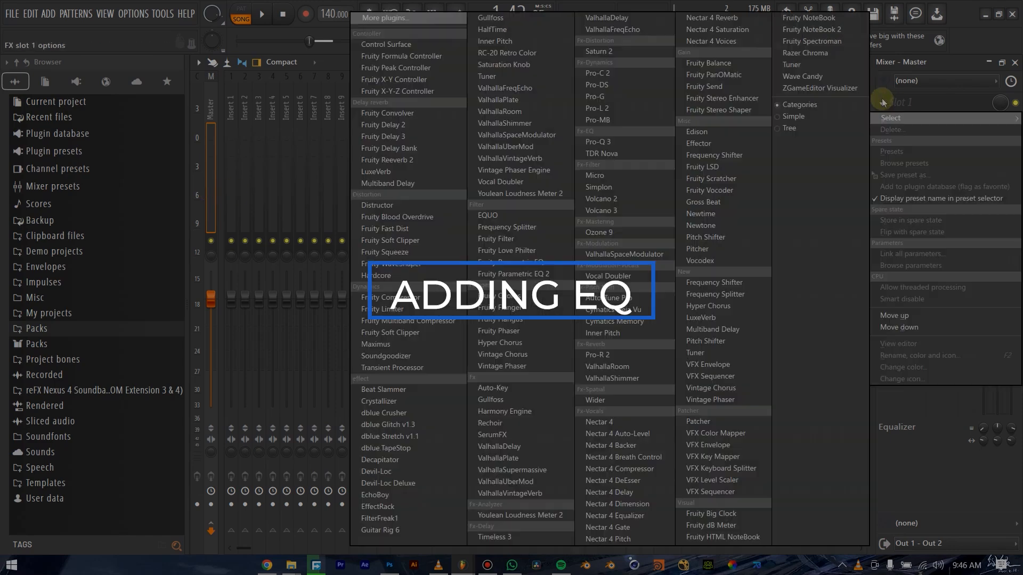
click(517, 273)
click(620, 145)
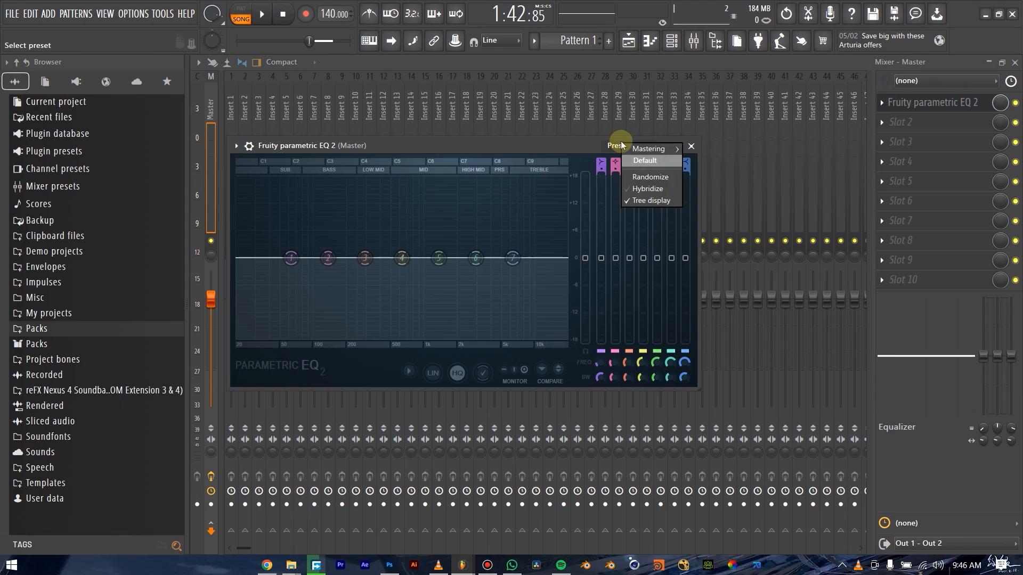
mouse_move(674, 151)
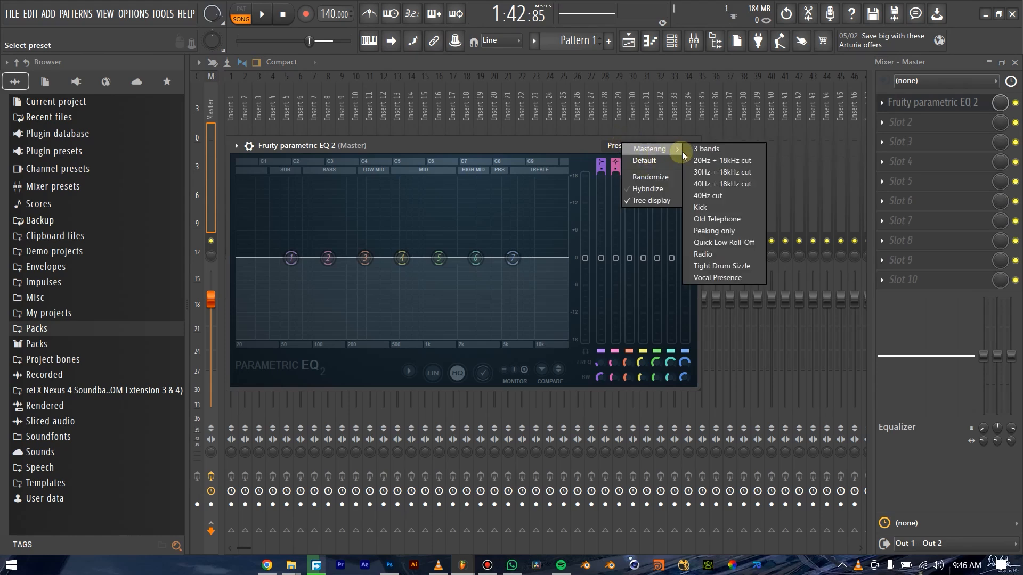
click(717, 172)
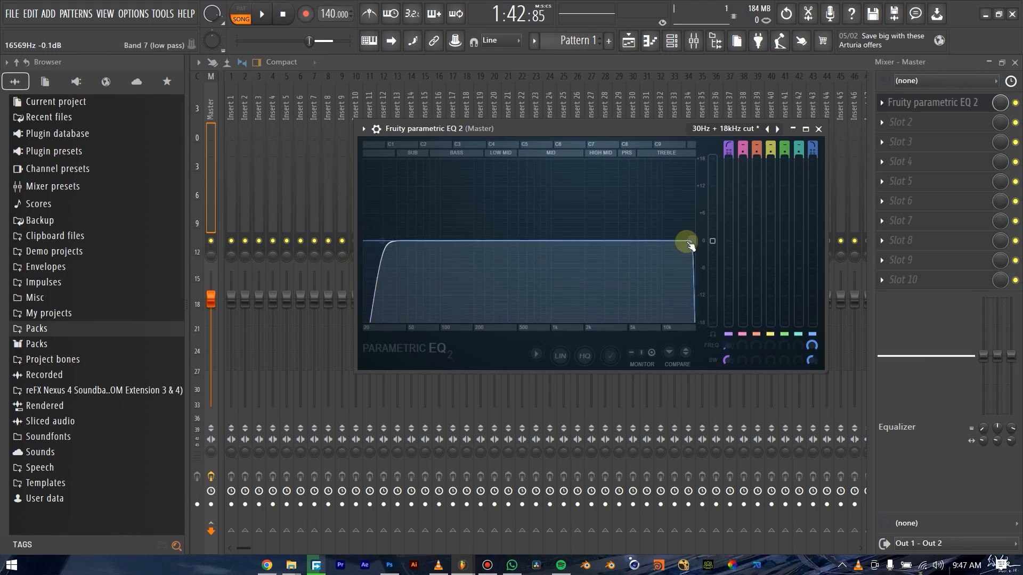
drag(691, 241, 690, 241)
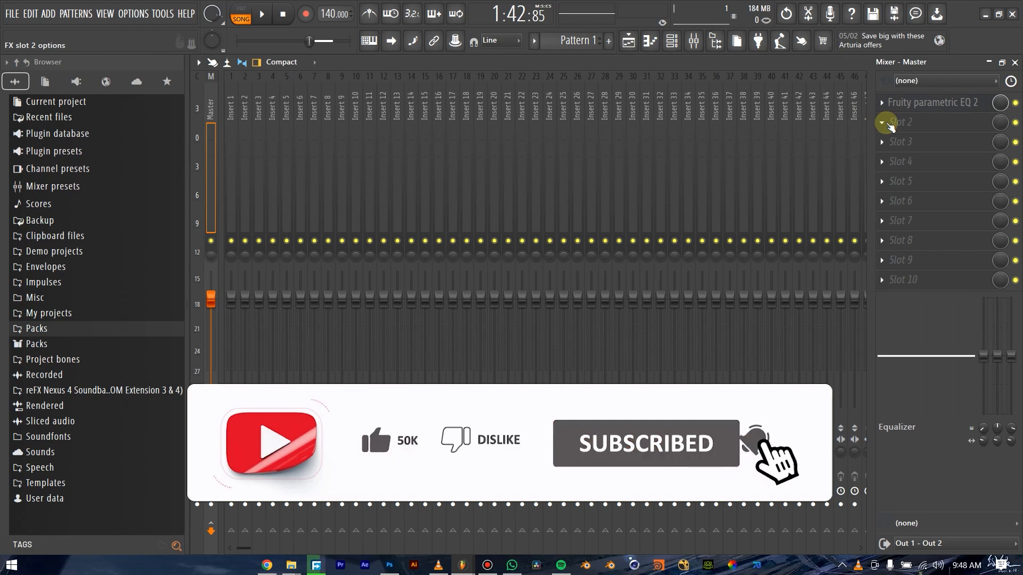
Add a second Fruity Parametric EQ 2 to slot 2 of the Master track
click(890, 127)
mouse_move(890, 137)
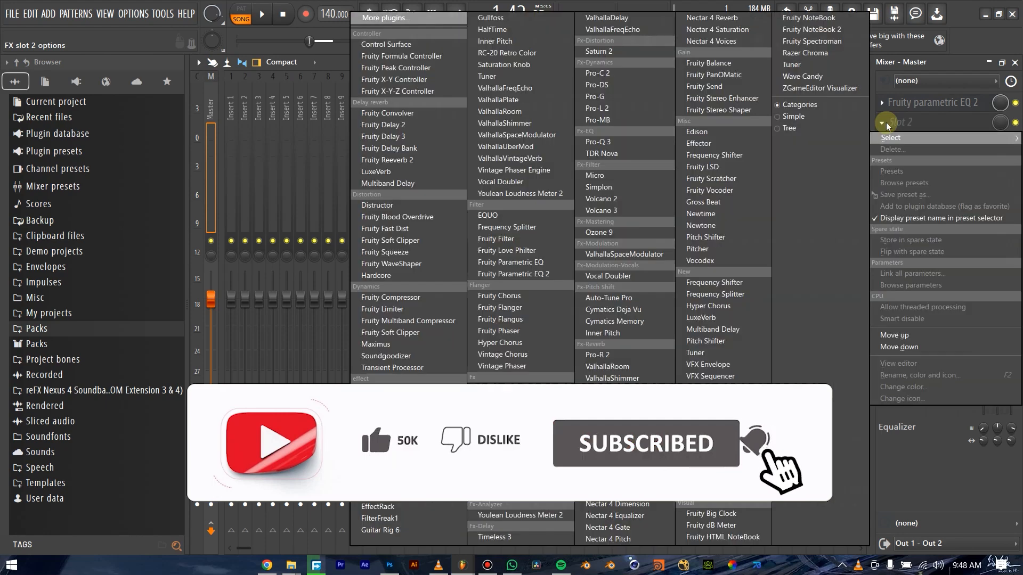
click(571, 280)
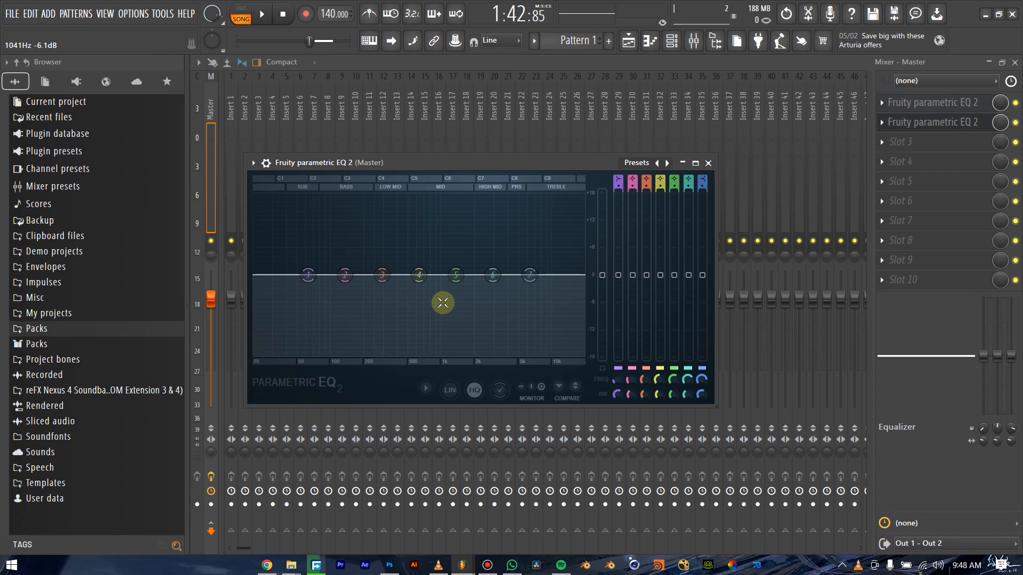
Try moving band 4 of the second EQ to other positions, resetting it each time
mouse_move(432, 282)
mouse_down()
mouse_move(451, 251)
mouse_move(456, 276)
mouse_move(396, 297)
mouse_move(417, 280)
mouse_up()
right_click(418, 281)
click(440, 298)
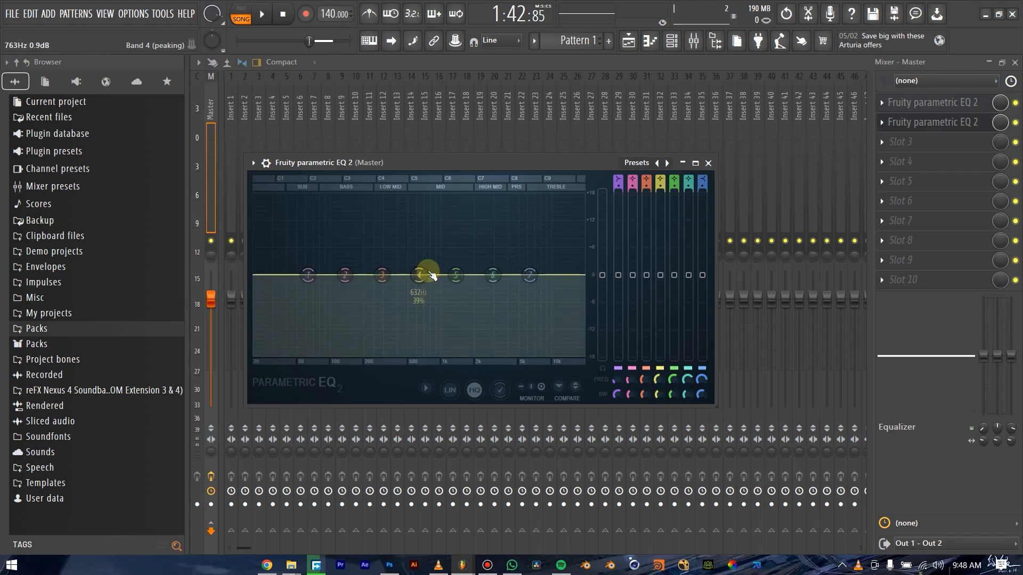
drag(430, 274, 483, 263)
right_click(482, 263)
click(519, 286)
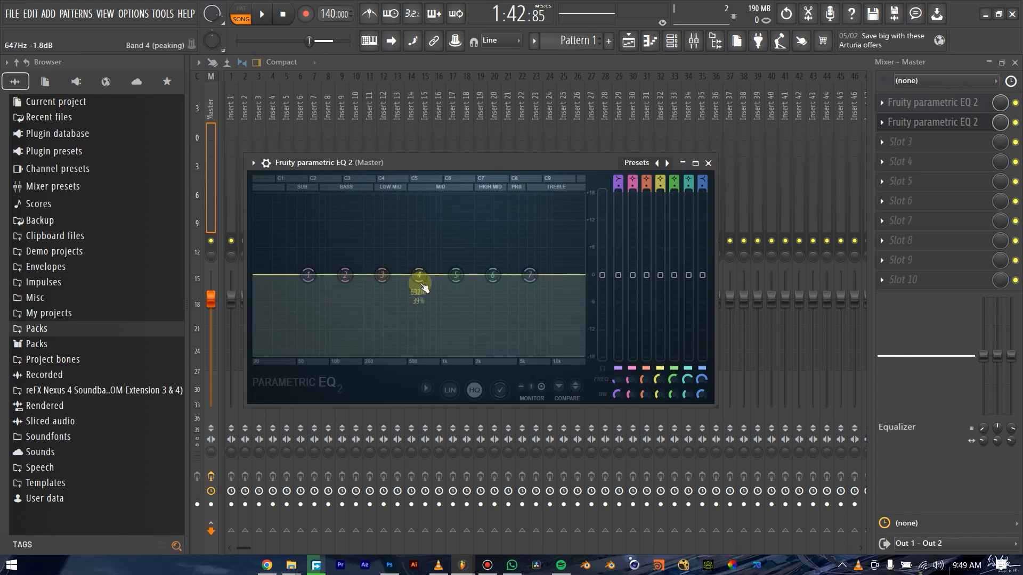
With the track playing, sweep the second EQ's band 4 up to the high mids and adjust band 3's bandwidth
key(space)
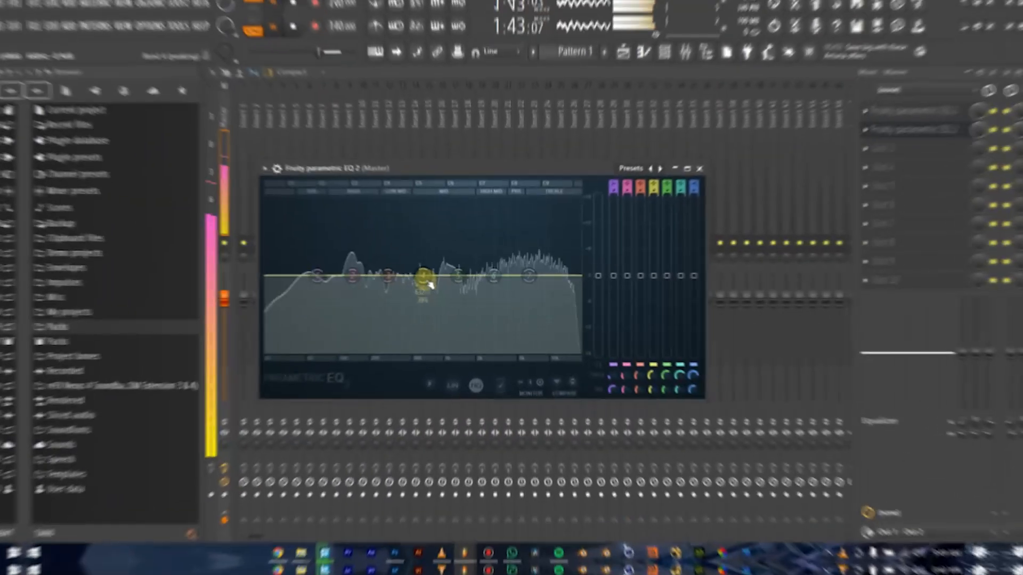
drag(425, 287, 502, 278)
mouse_move(382, 275)
mouse_down()
mouse_move(373, 293)
mouse_move(381, 275)
mouse_up()
scroll(381, 273, up, 3)
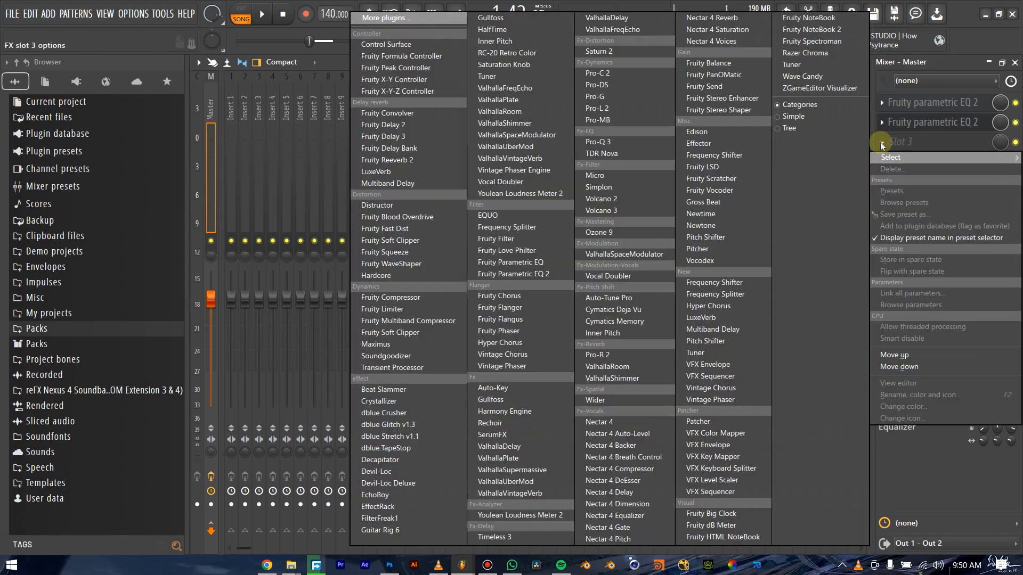
Load Patcher in slot 3 of the Master track and apply its Filter preset "Mid Side EQ"
click(880, 142)
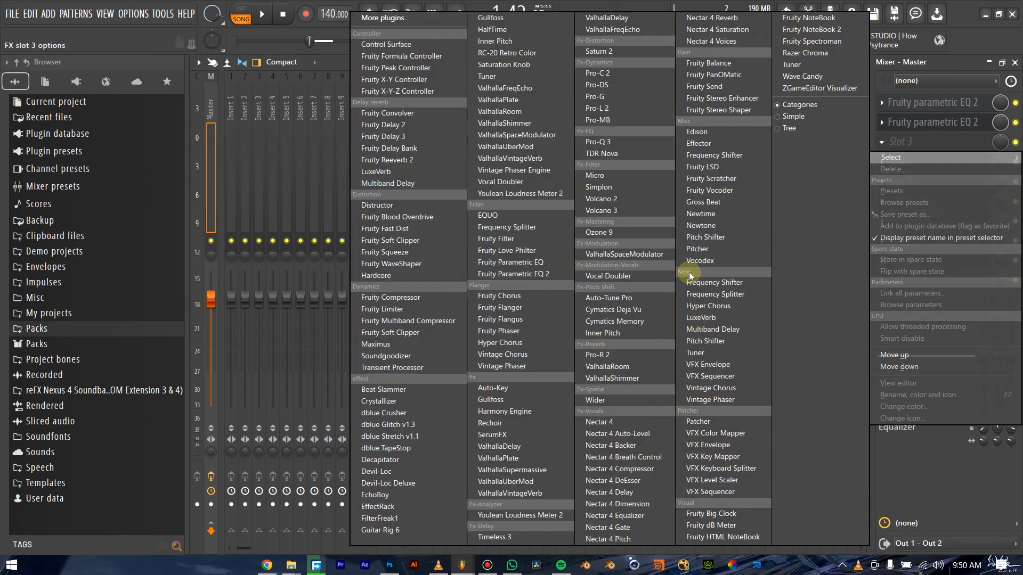
click(697, 421)
click(599, 121)
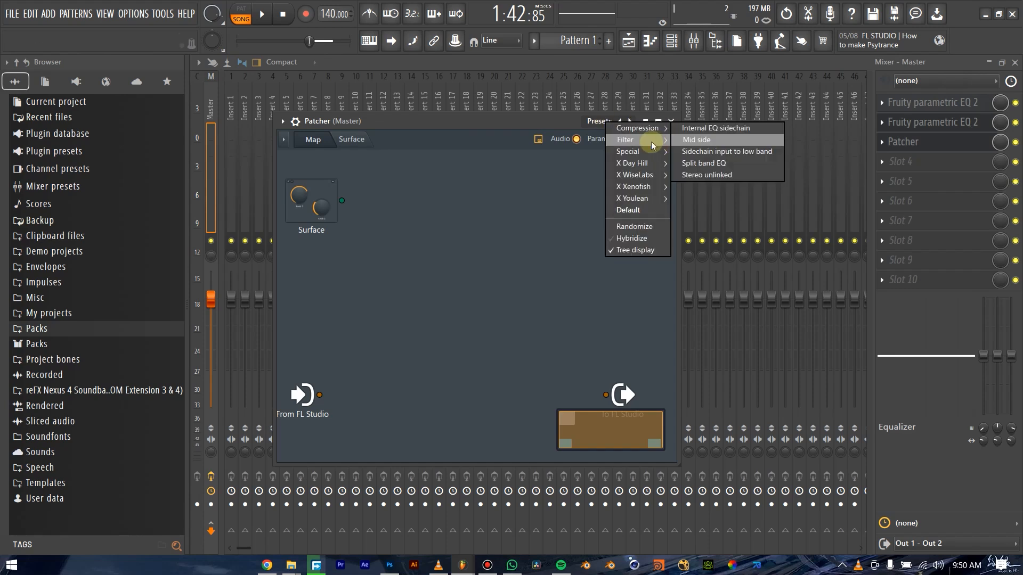
mouse_move(638, 142)
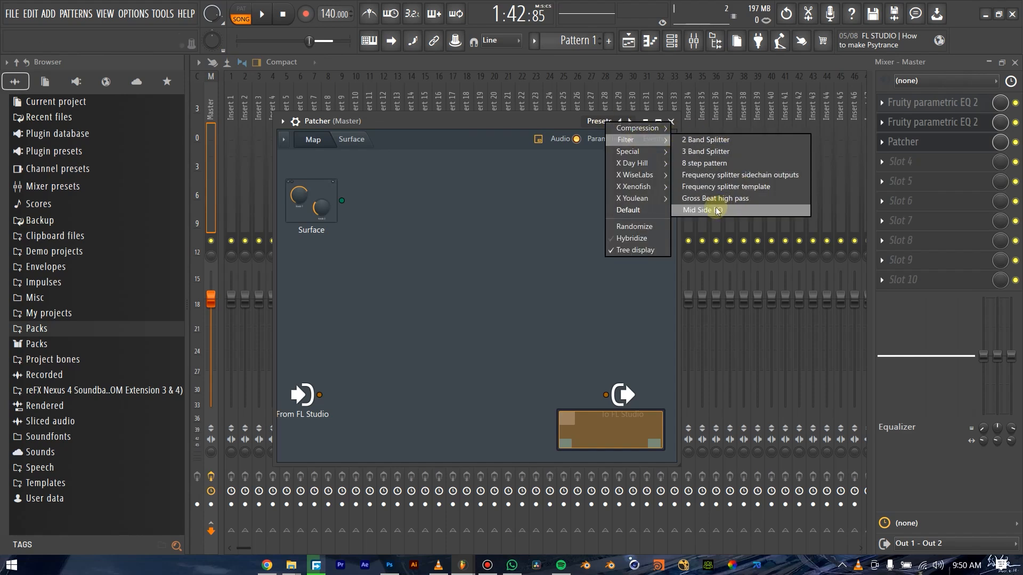
click(691, 211)
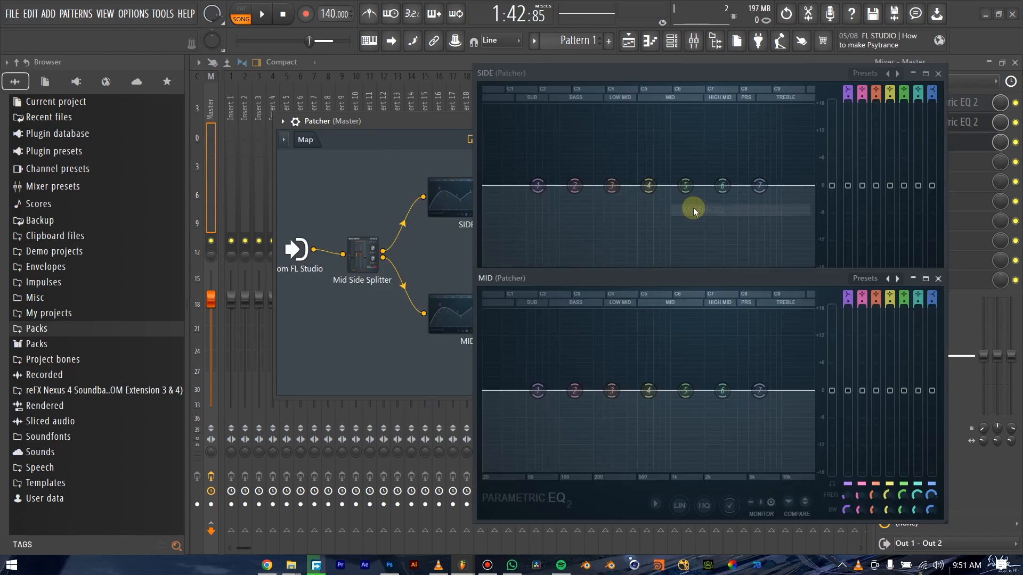
Arrange the SIDE and MID equalizer windows beside the Patcher map so that the whole signal chain can be seen
drag(567, 72, 630, 50)
drag(508, 282, 576, 294)
click(473, 210)
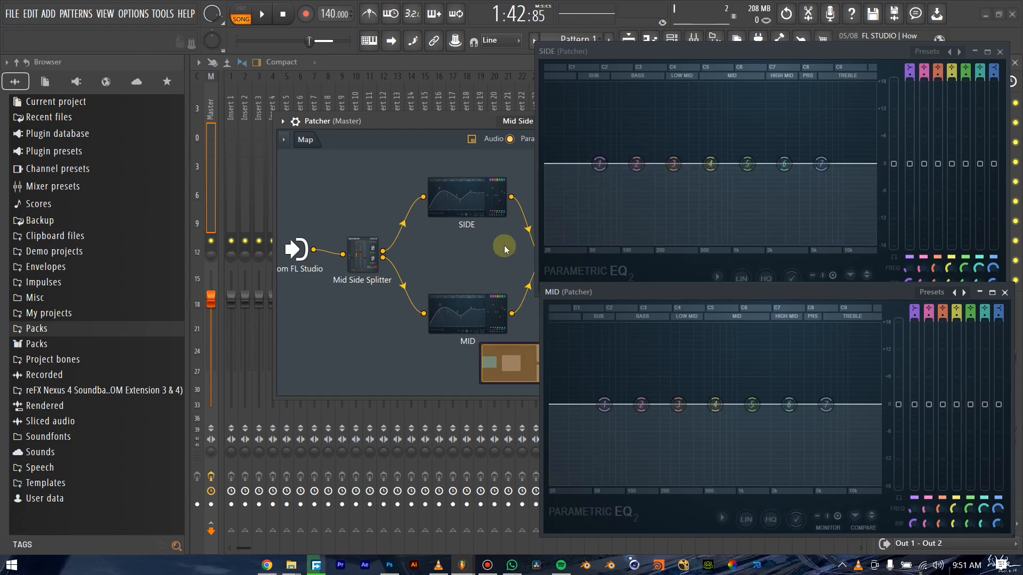
drag(462, 121, 342, 122)
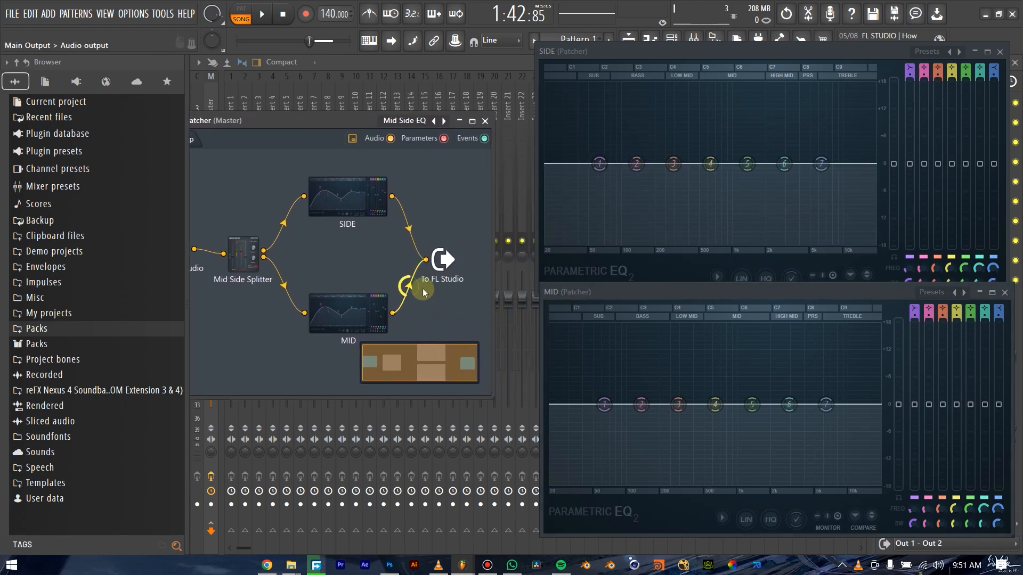
Disconnect the MID equalizer from the Patcher output, keep SIDE connected to it, and play the track
drag(425, 261, 419, 270)
drag(425, 260, 419, 270)
drag(392, 196, 426, 259)
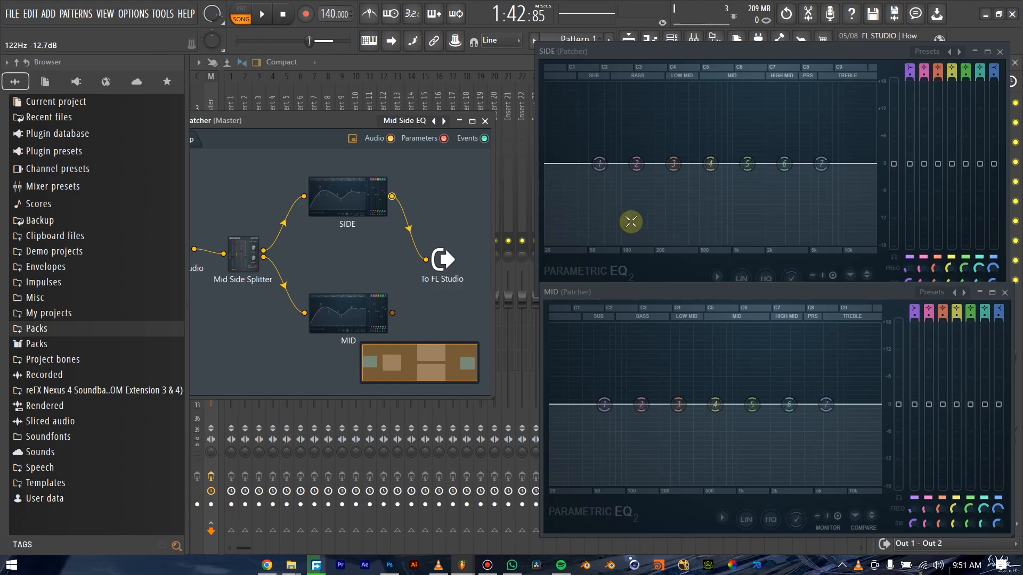
key(space)
Make band 1 of the SIDE equalizer a high pass filter with the Steep 8 order
drag(673, 164, 674, 163)
right_click(600, 164)
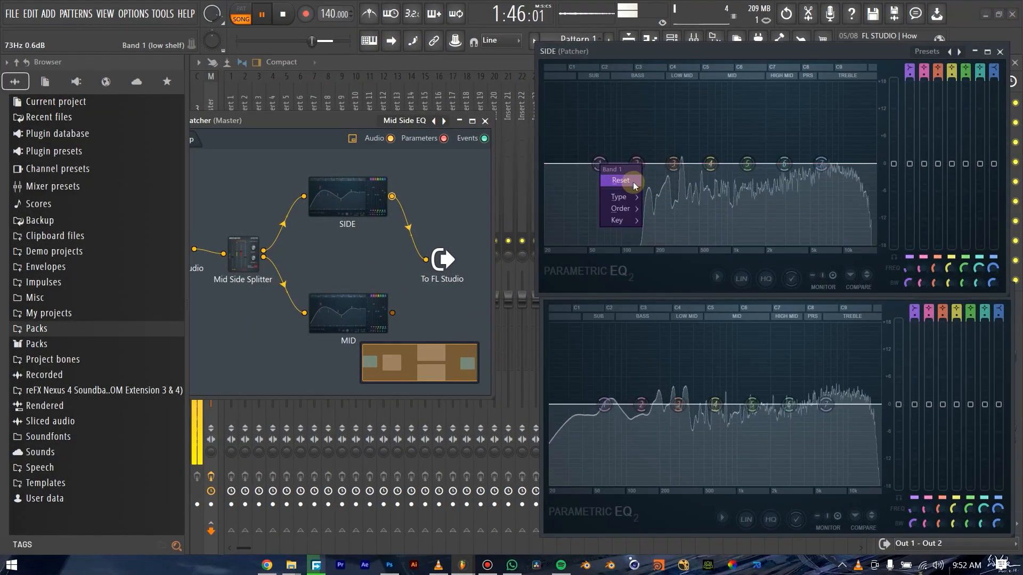
mouse_move(625, 195)
click(661, 231)
right_click(599, 163)
click(648, 197)
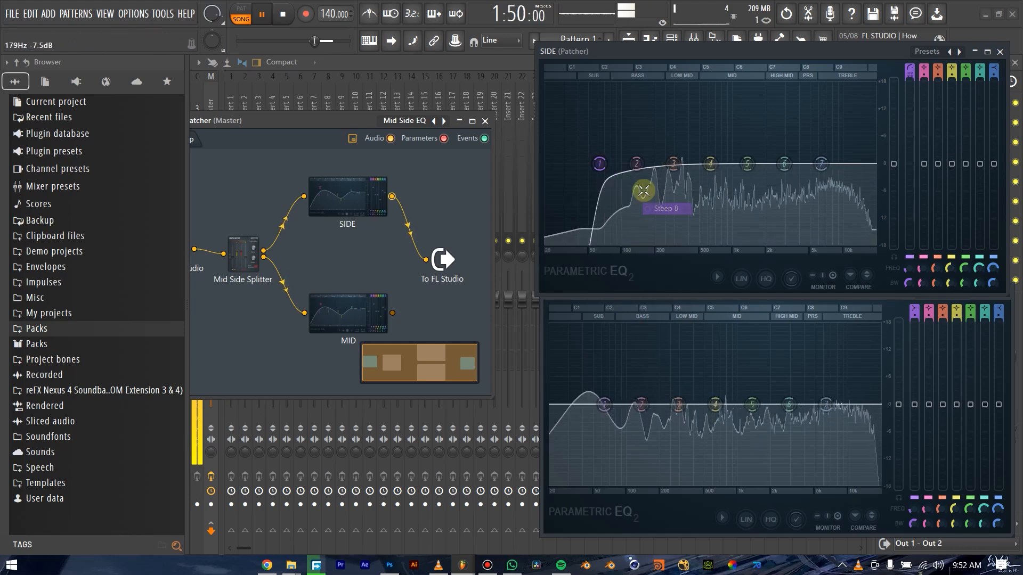
Raise the cutoff of the SIDE equalizer's band 1 to about 380 Hz with its order at 2, and stop playback
drag(600, 164, 666, 165)
right_click(668, 165)
mouse_move(687, 213)
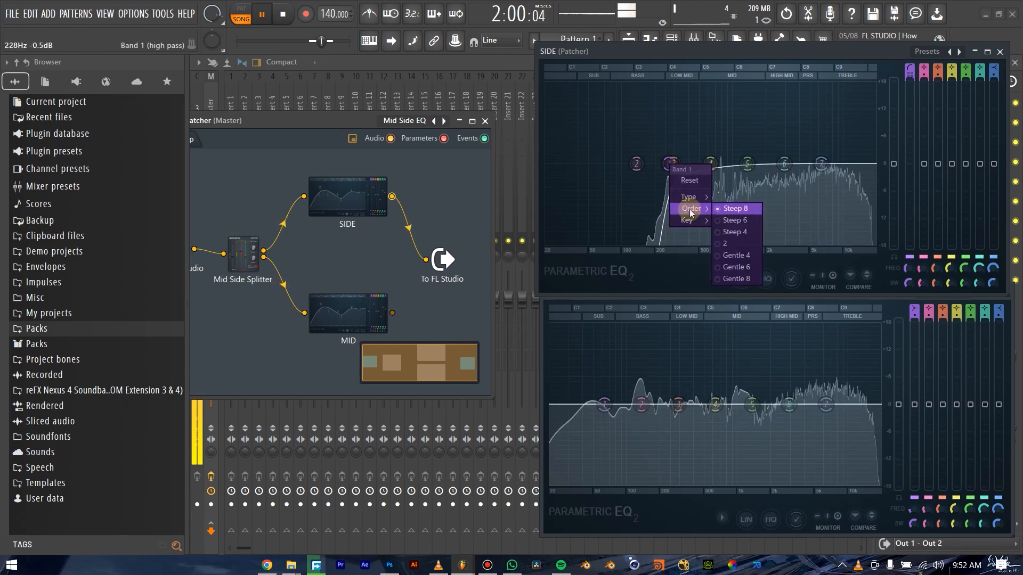
click(728, 243)
drag(667, 189, 683, 163)
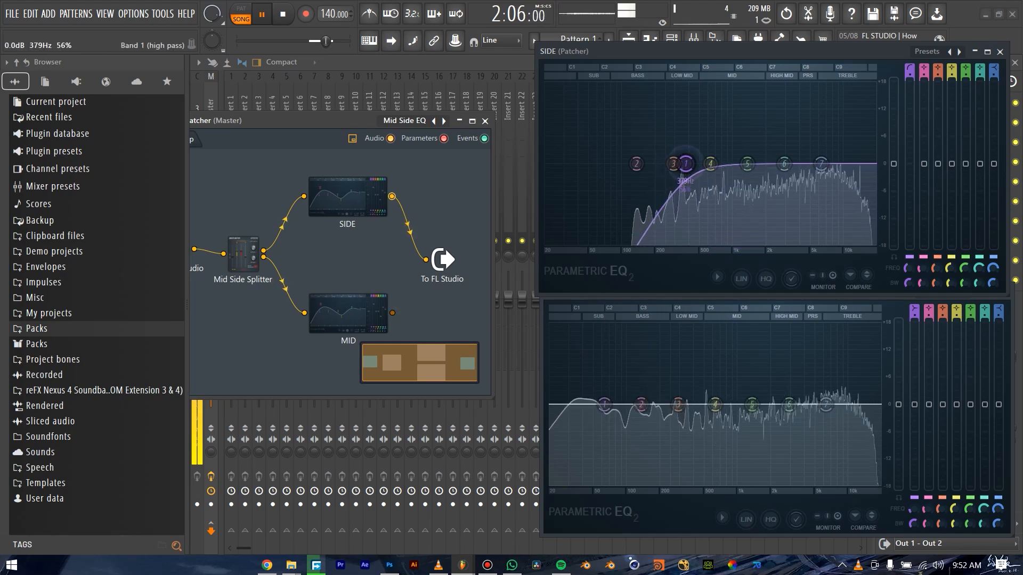
key(space)
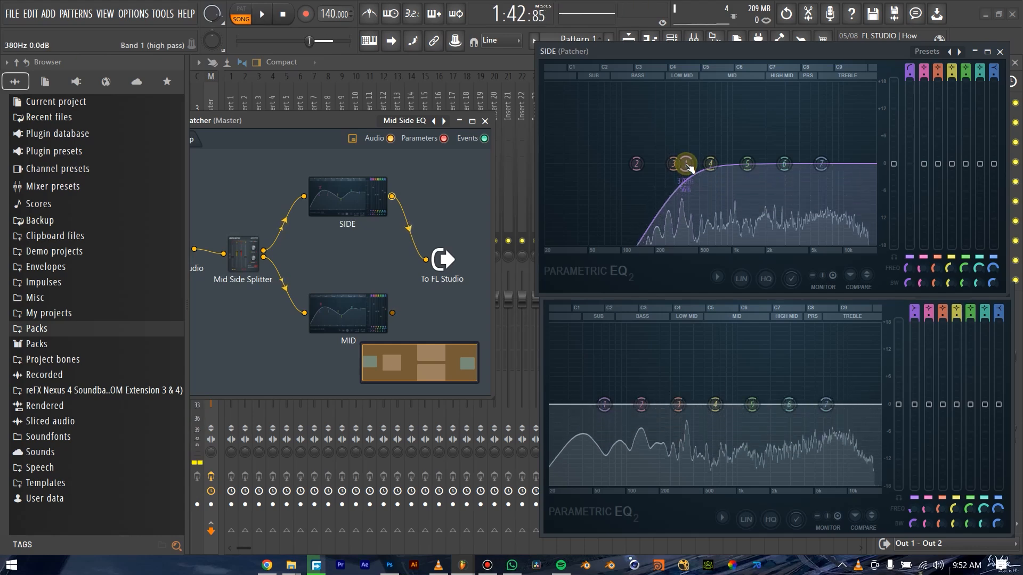
Switch SIDE band 1 to low pass to audition the lows during playback, lowering its cutoff to about 244 Hz
right_click(688, 165)
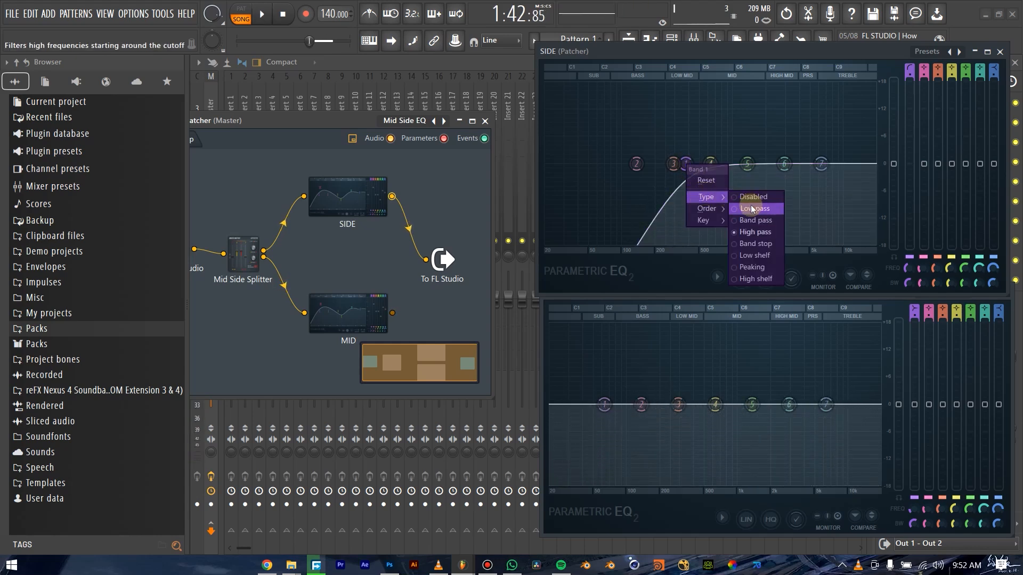
click(753, 209)
key(space)
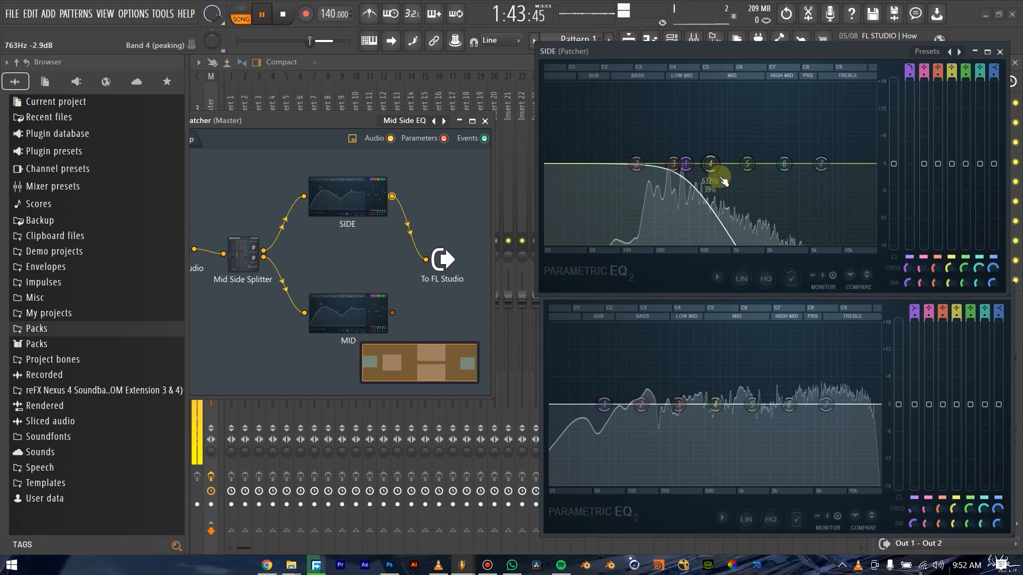
drag(686, 163, 683, 163)
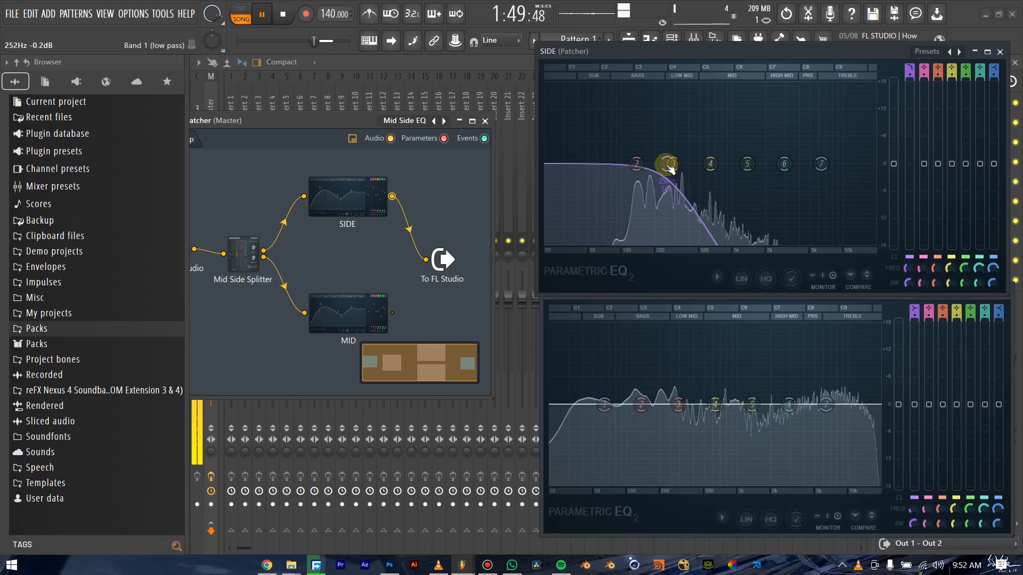
drag(669, 169, 665, 166)
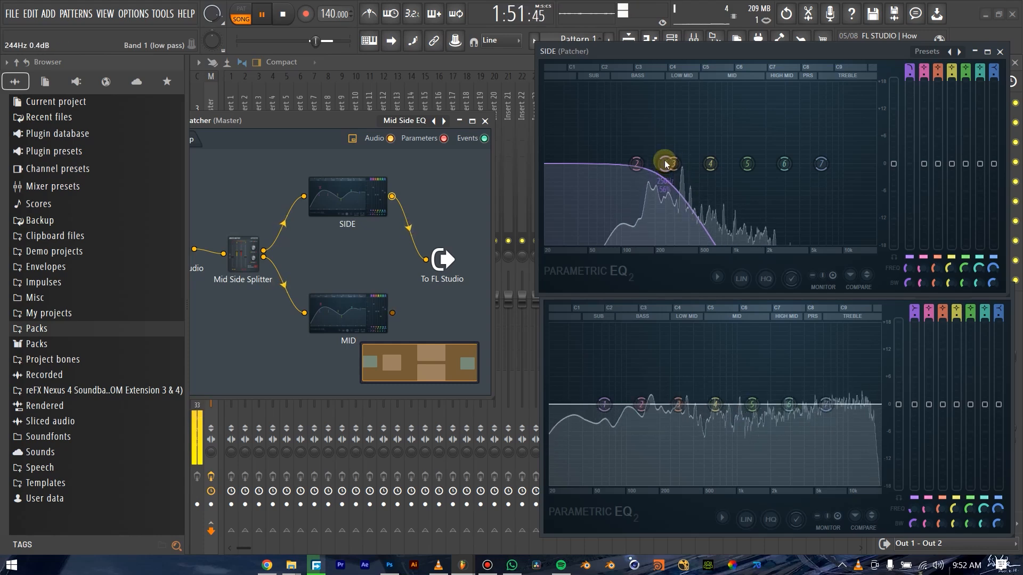
Return SIDE band 1 to high pass, stop the track, and reconnect the MID equalizer to the Patcher output
click(688, 197)
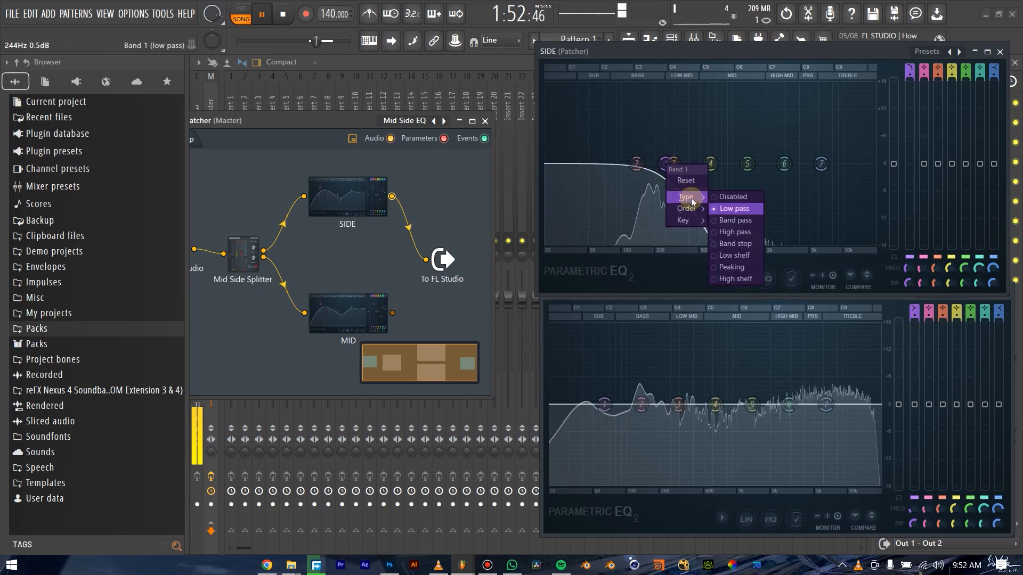
click(732, 233)
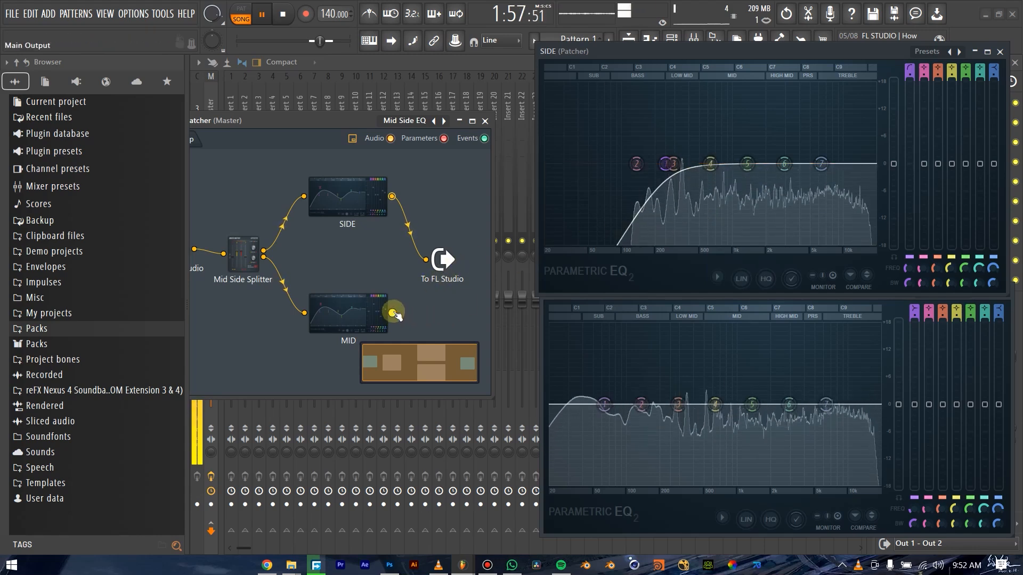
key(space)
drag(392, 312, 427, 260)
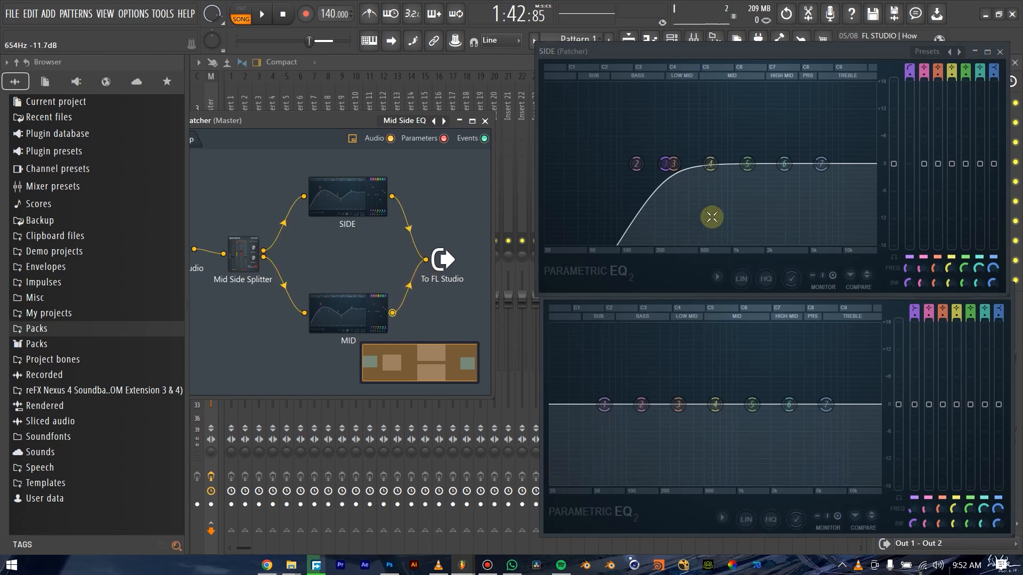
key(space)
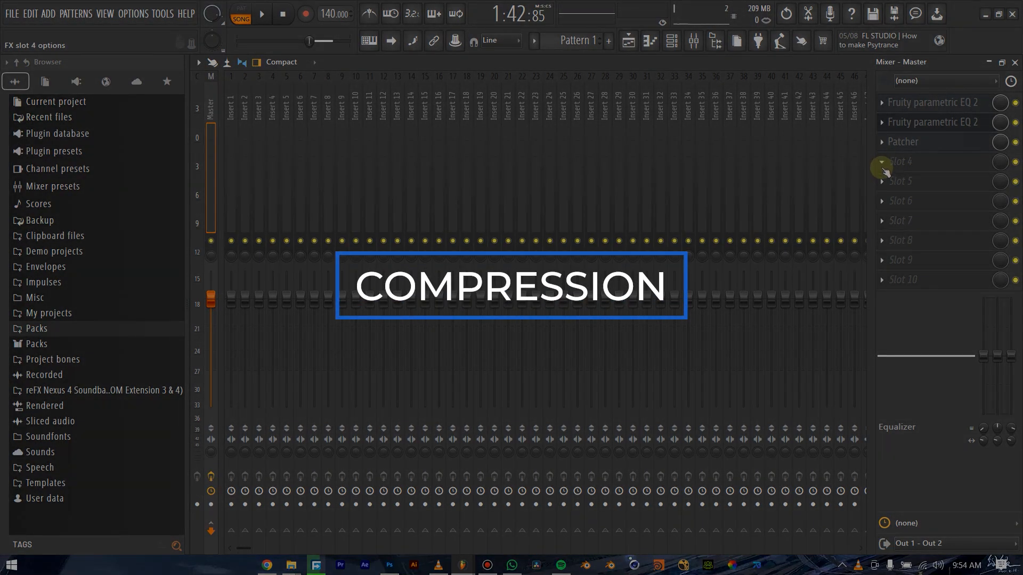
Load Maximus in slot 4 of the Master track and place its window over the mixer
click(882, 167)
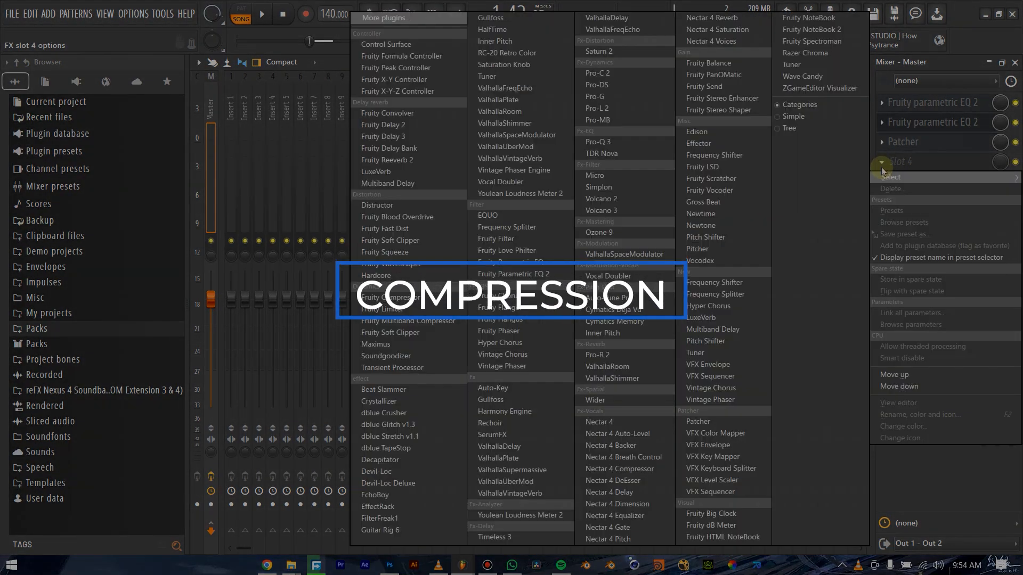
click(884, 163)
click(887, 163)
click(405, 343)
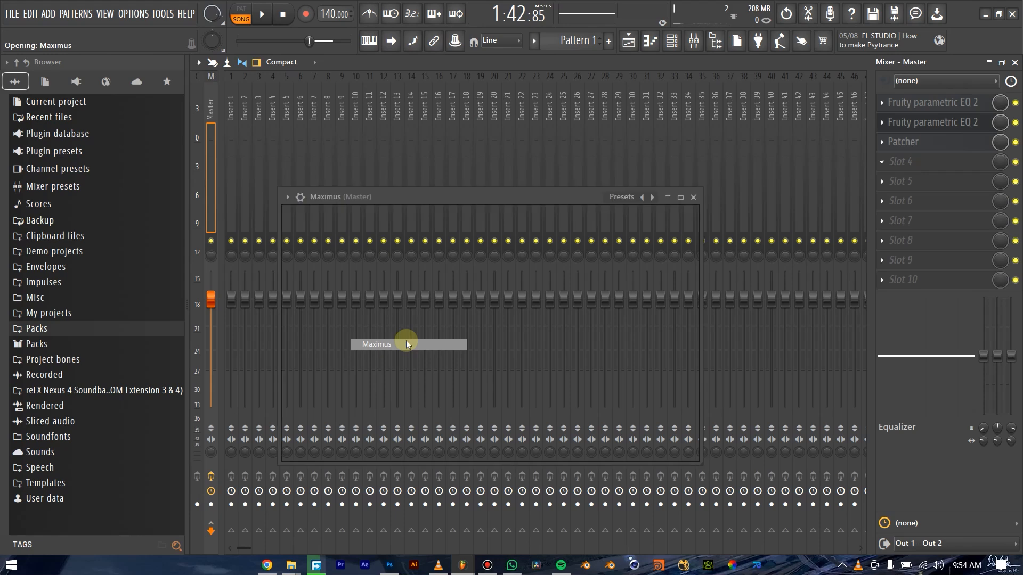
drag(490, 201, 520, 136)
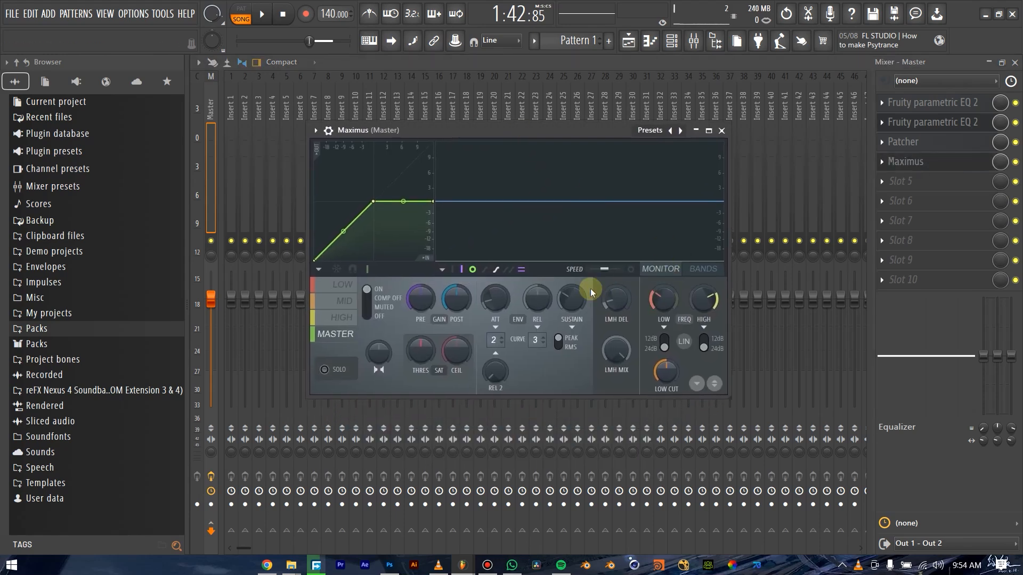
Look through the low, mid and high band settings of Maximus
click(352, 292)
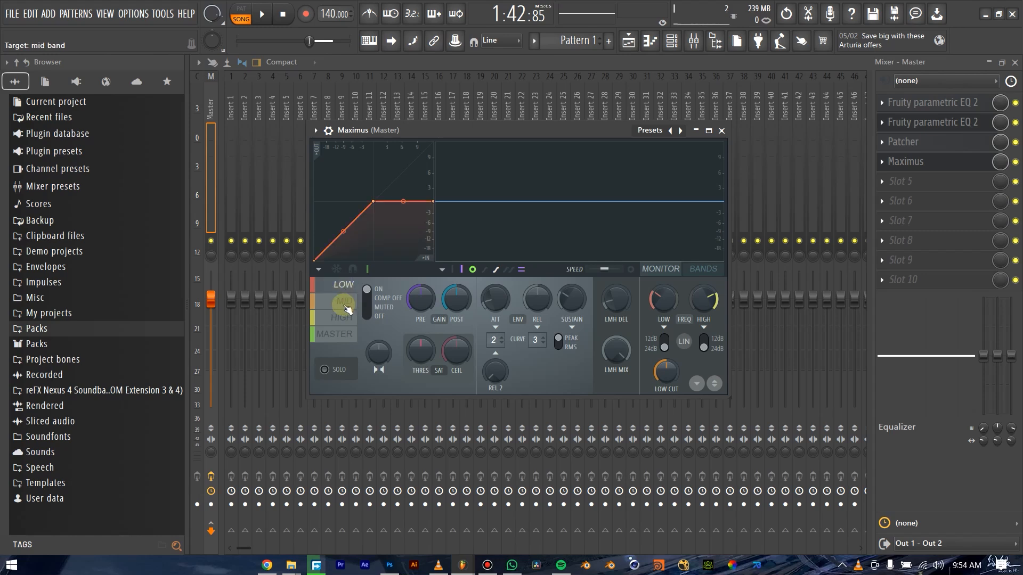
click(354, 301)
click(347, 318)
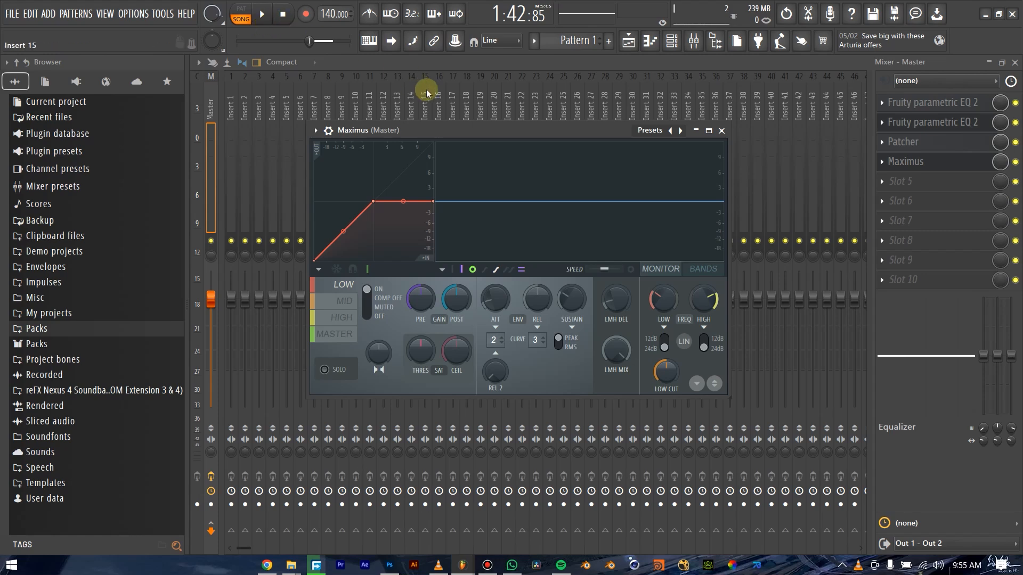
drag(488, 129, 528, 130)
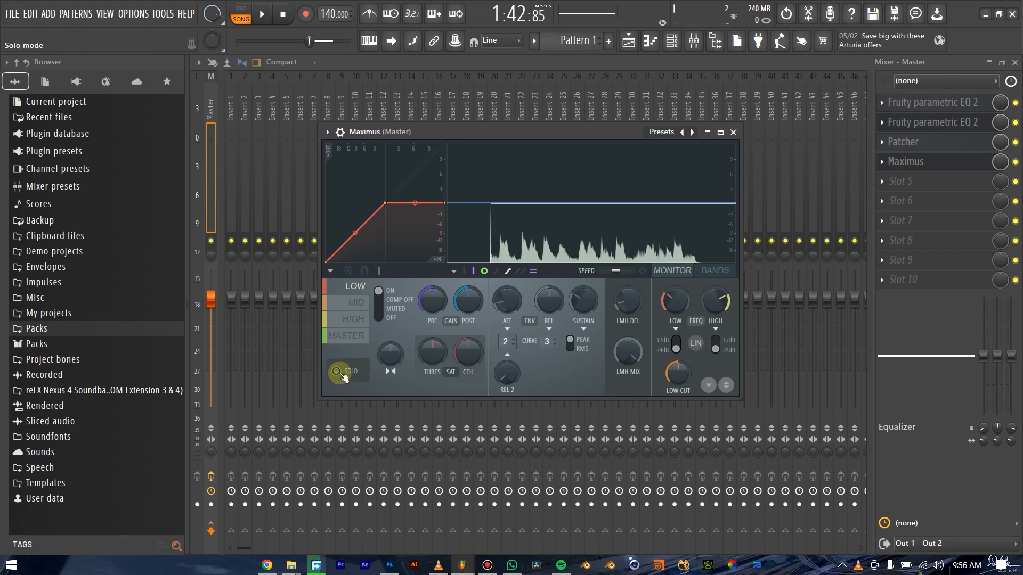
Turn on solo mode in Maximus, check the mid band, and go back to the low band
click(339, 372)
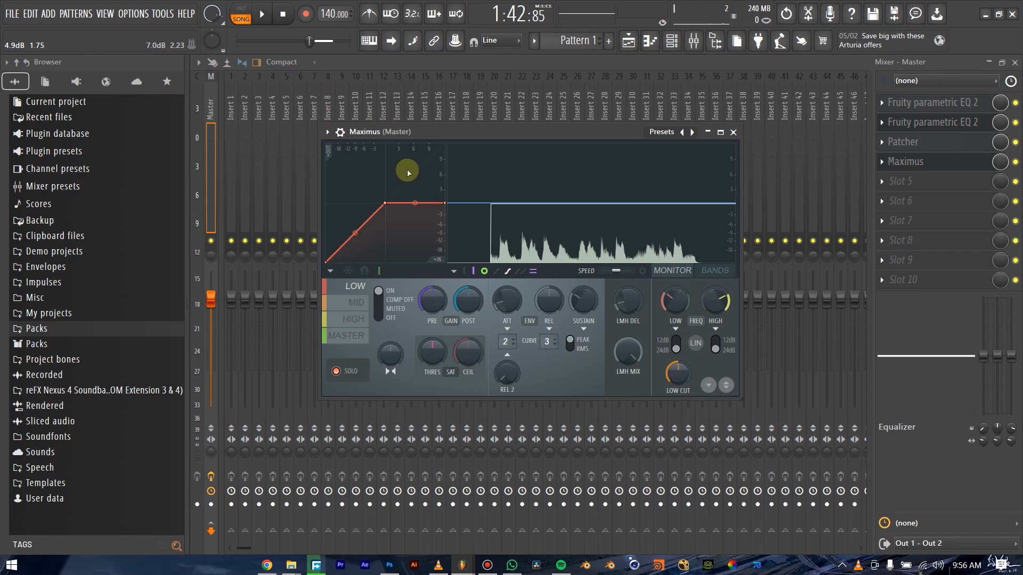
click(355, 302)
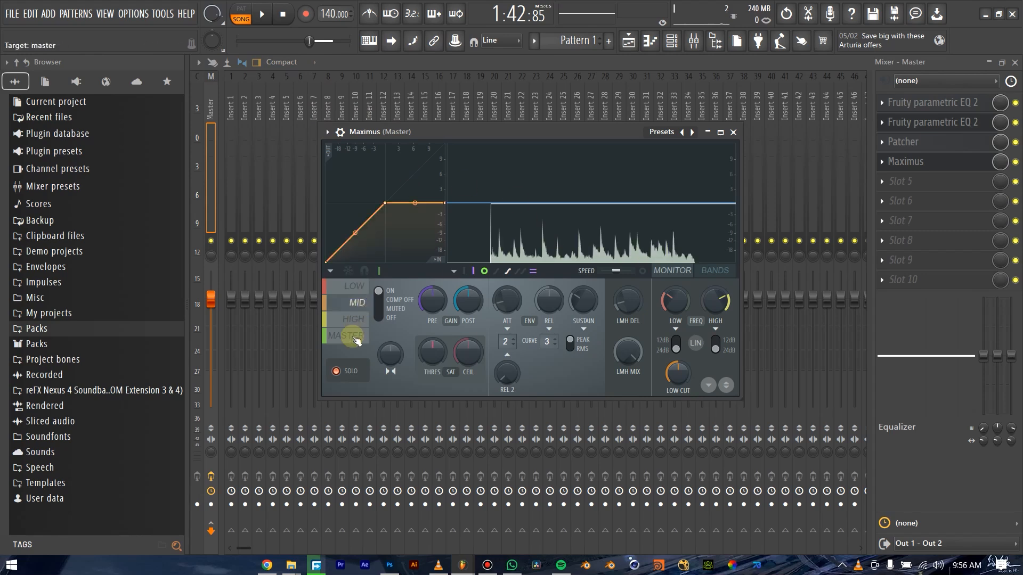
click(349, 286)
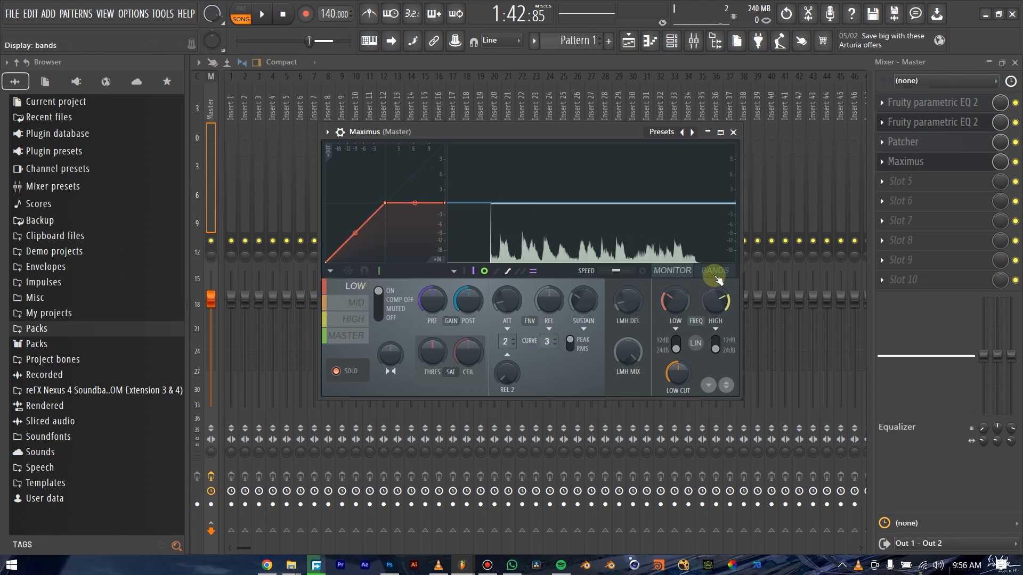
Show the Maximus bands display, play the track, and shift the low/mid crossover to between 100 and 200 Hz
click(715, 276)
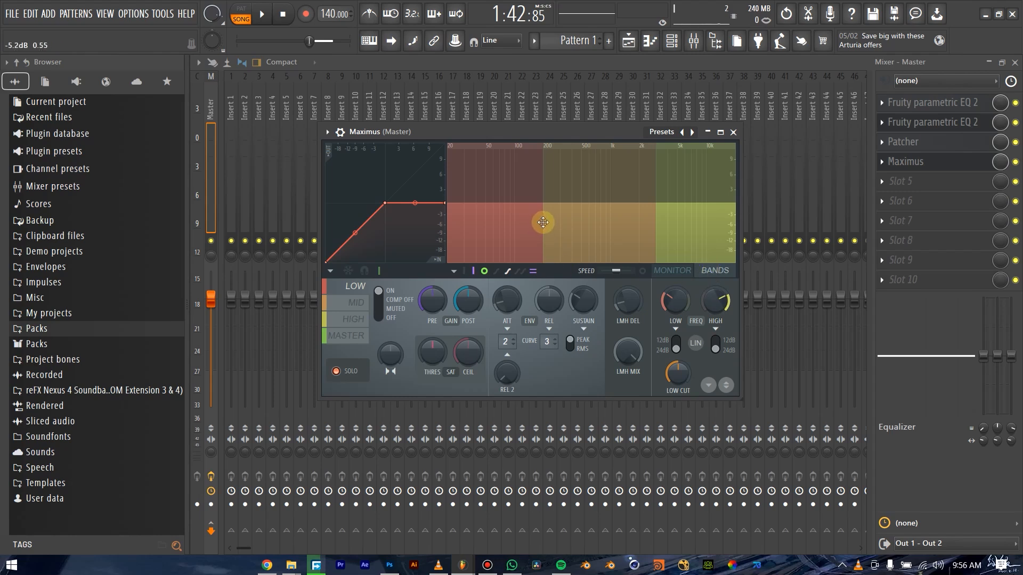
click(264, 17)
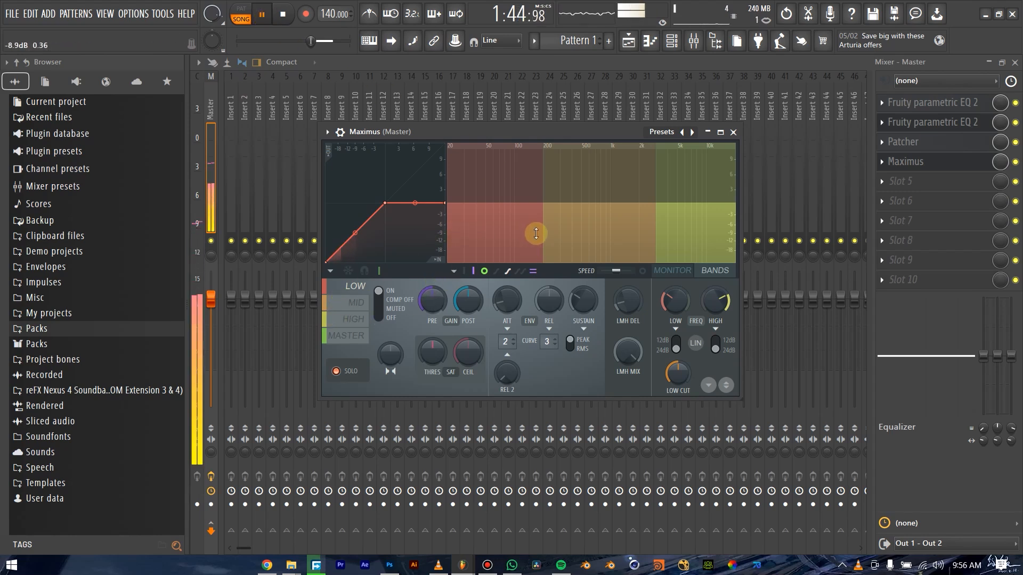
mouse_move(535, 233)
mouse_down()
mouse_move(587, 233)
mouse_move(520, 233)
mouse_up()
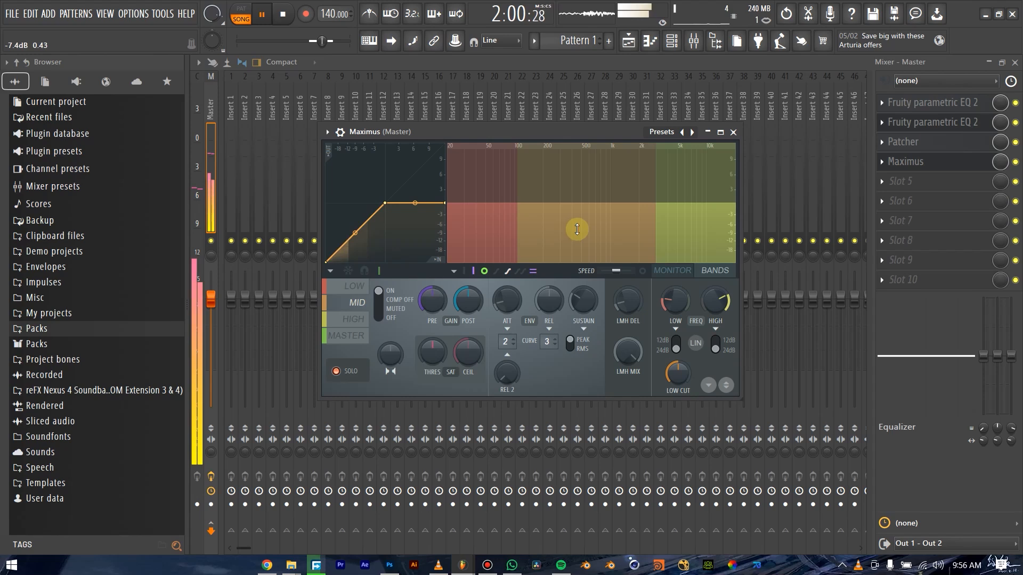
drag(521, 235, 534, 235)
Audition the soloed mid and high bands, return Maximus to the monitor display, and stop playback
click(570, 231)
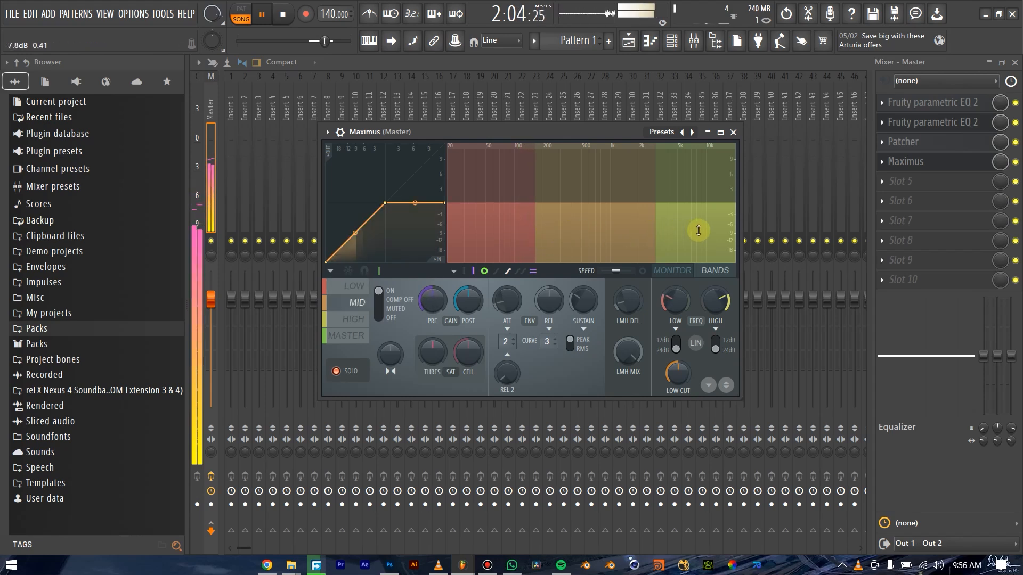
click(698, 230)
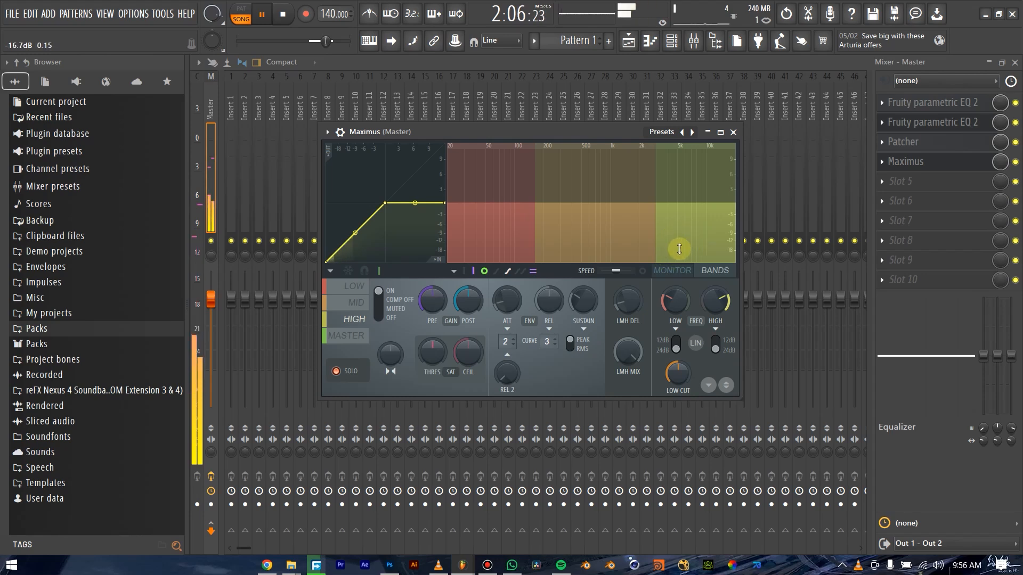
click(673, 270)
key(space)
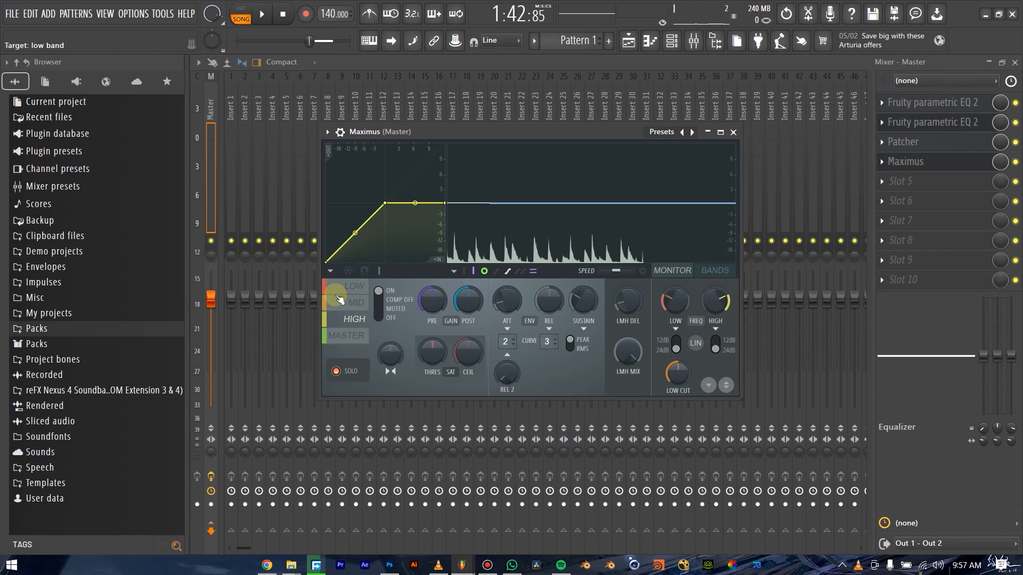
Play the track with the low band soloed and lower its compression curve's knee into a gentle slope
click(338, 295)
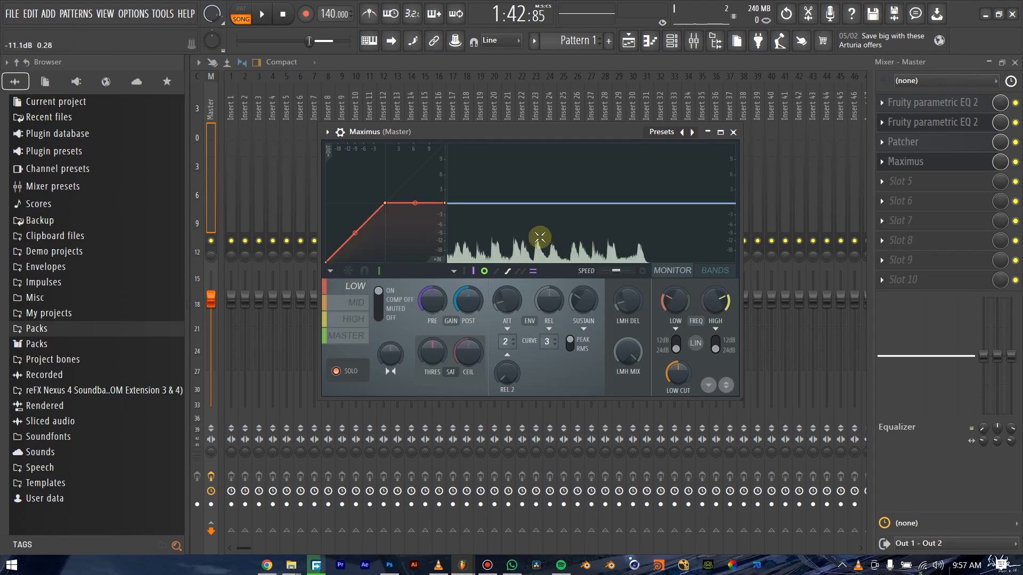
click(263, 14)
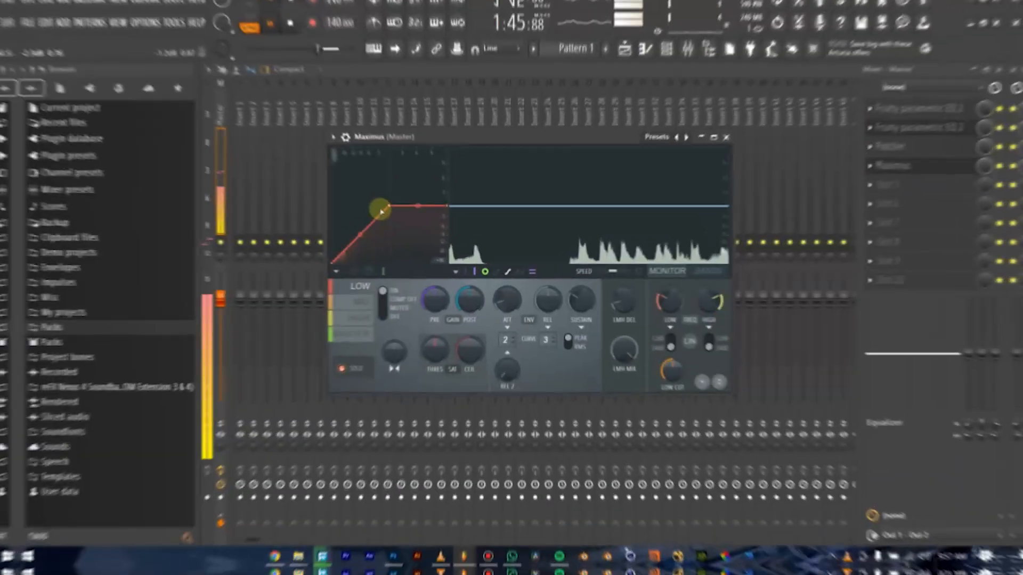
drag(370, 205, 366, 234)
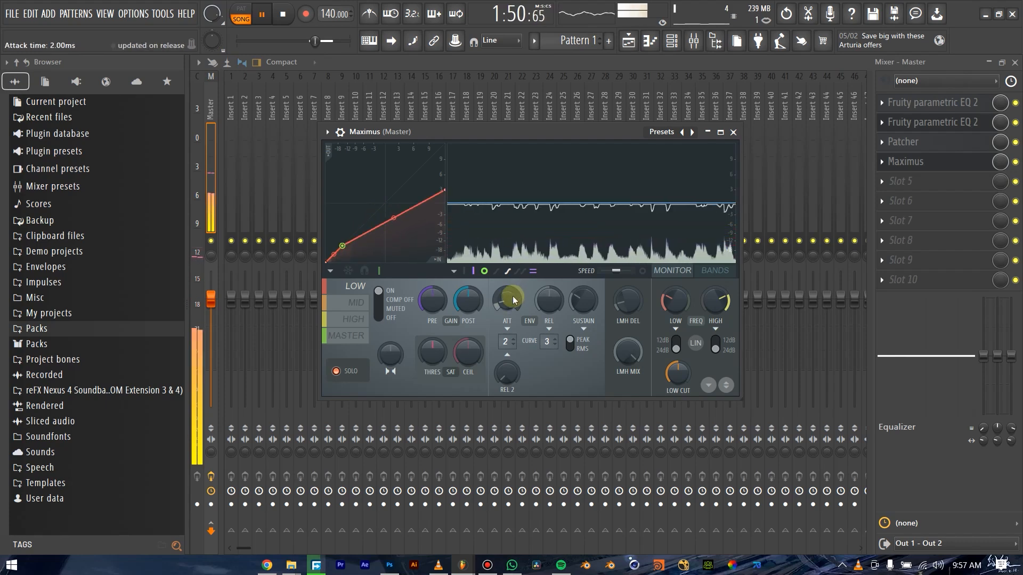
click(513, 296)
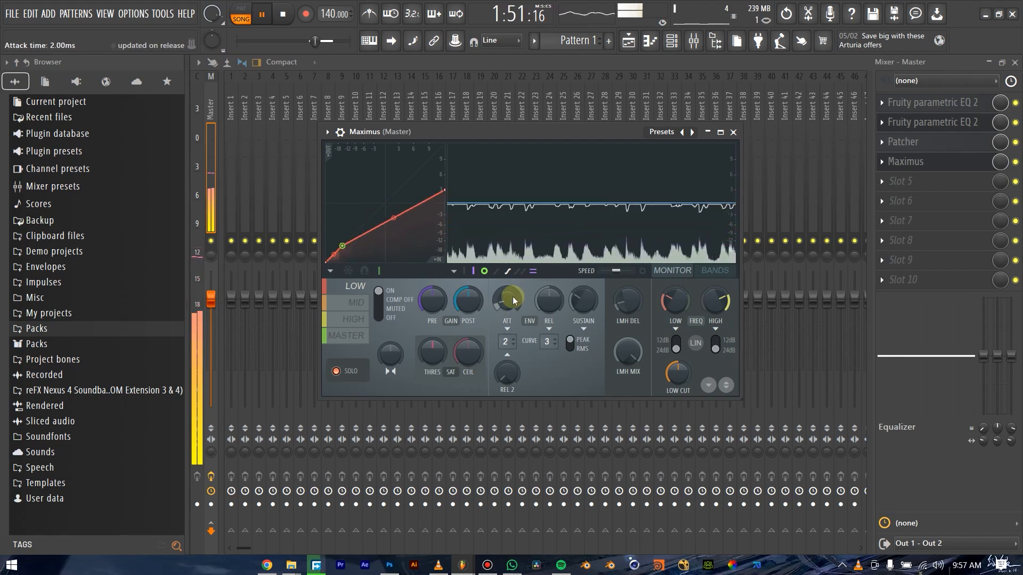
Lower the knee of the mid band's compression curve in Maximus to about -10 dB while the track plays
click(349, 309)
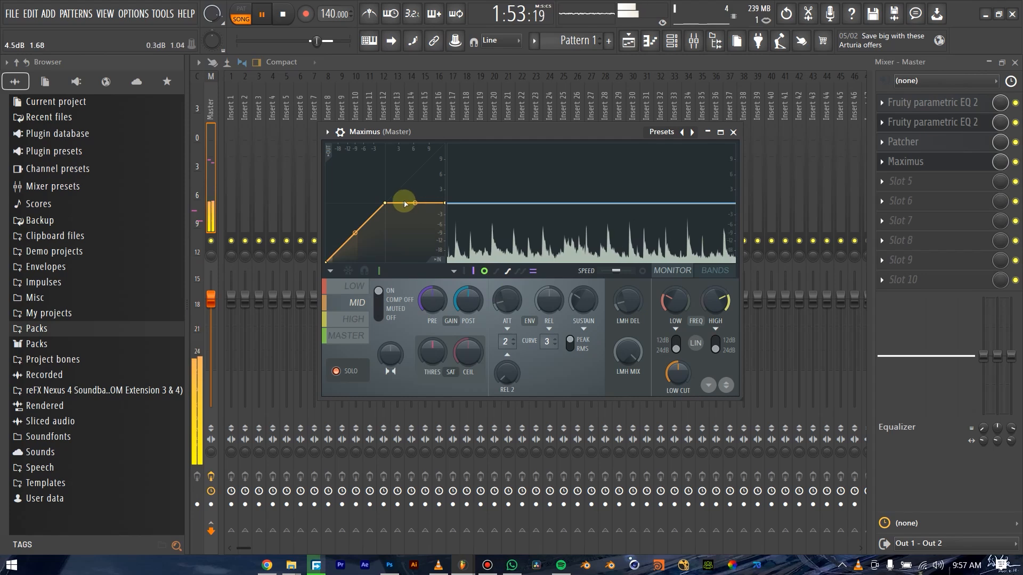
drag(387, 203, 361, 233)
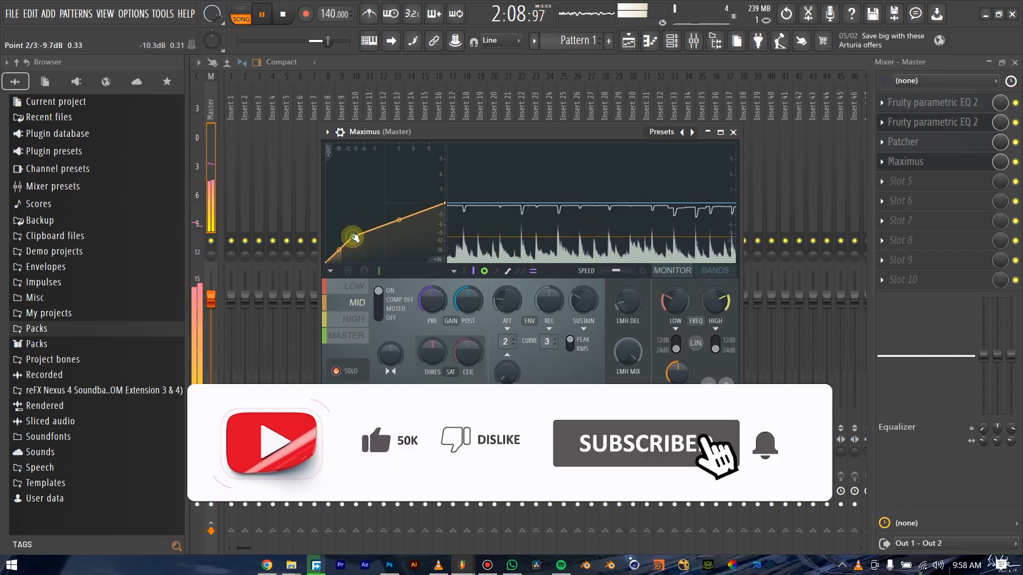
Raise the mid band's attack in Maximus and lower the knee of the high band's compression curve into a gentle slope
drag(506, 297, 506, 288)
click(345, 318)
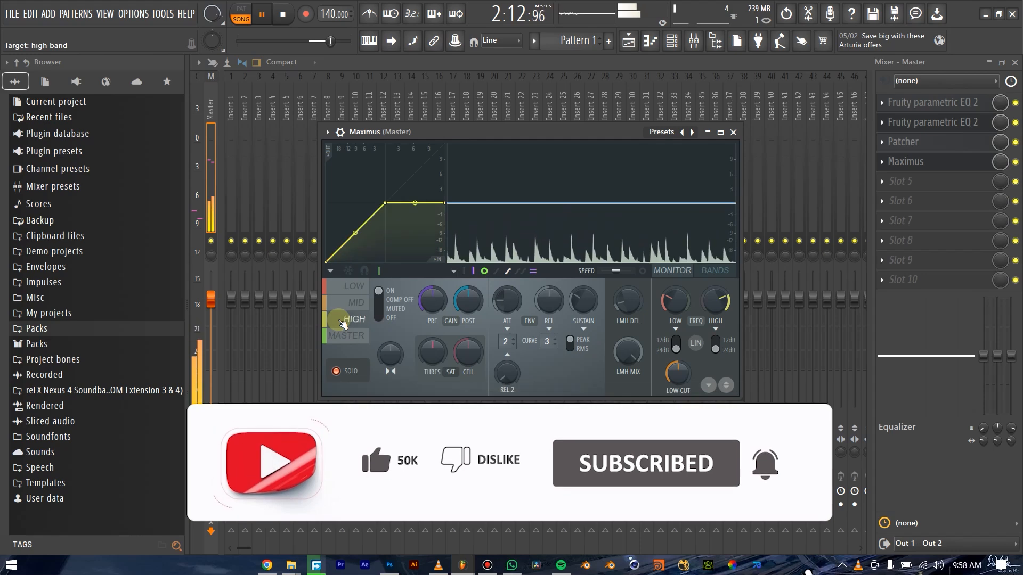
drag(386, 207, 346, 242)
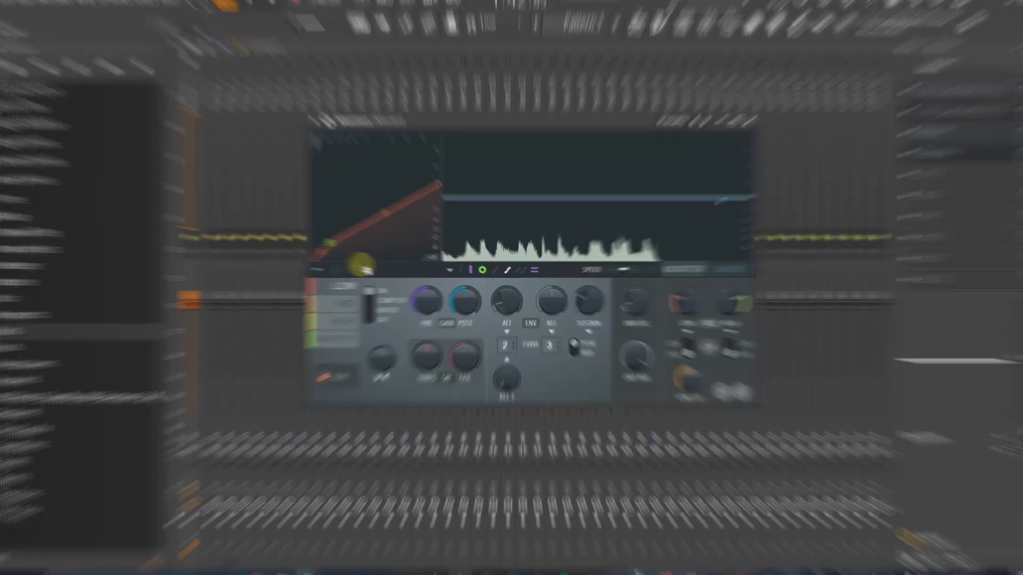
Play the track and raise the post gain of the low, mid and high bands, with the mid band at 1.8 dB
key(space)
drag(467, 307, 466, 289)
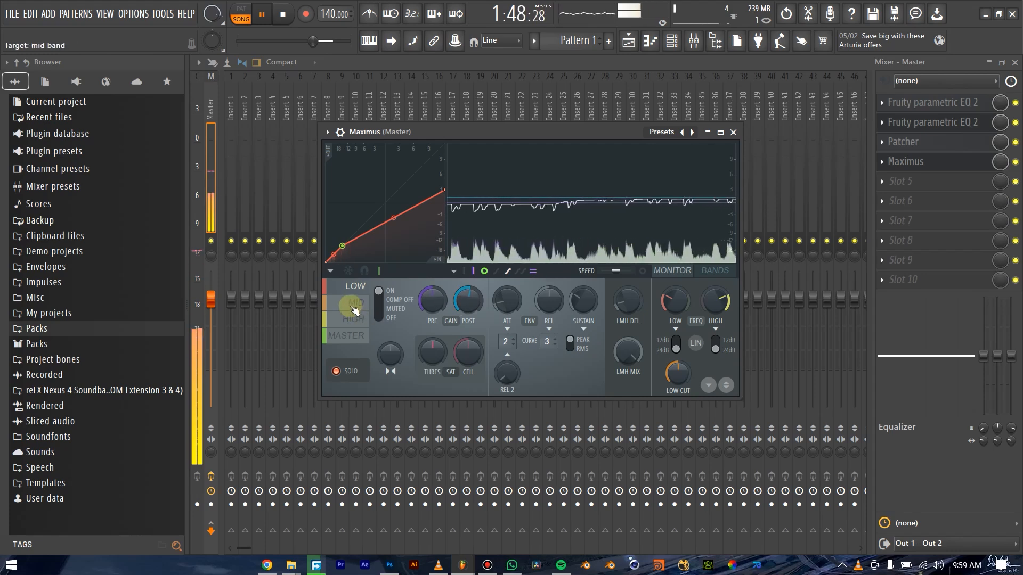
click(345, 306)
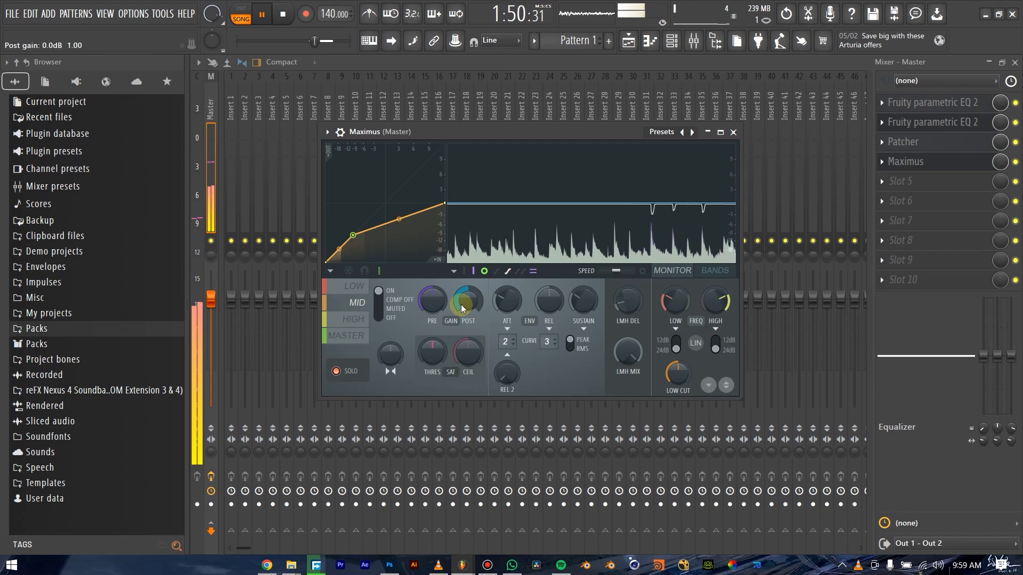
drag(465, 301, 465, 288)
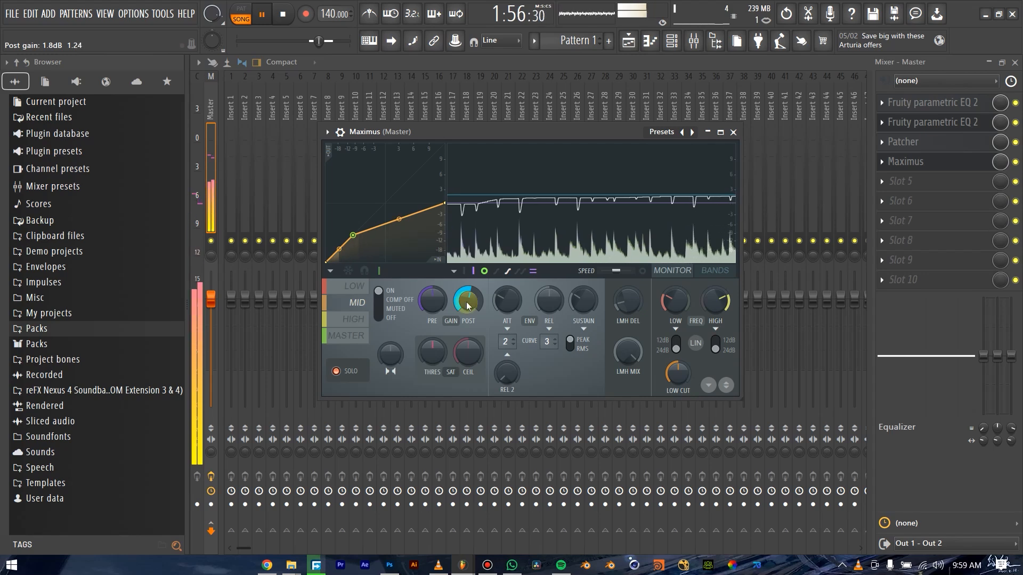
click(354, 318)
drag(468, 300, 469, 287)
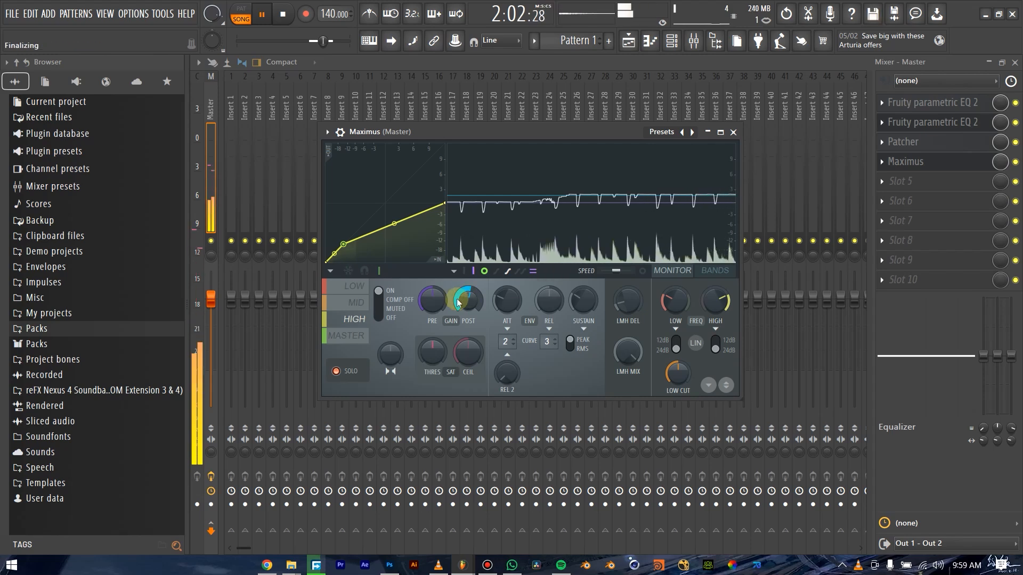
Switch to the master band, turn off band soloing, and compare the track with Maximus bypassed and re-enabled
click(347, 336)
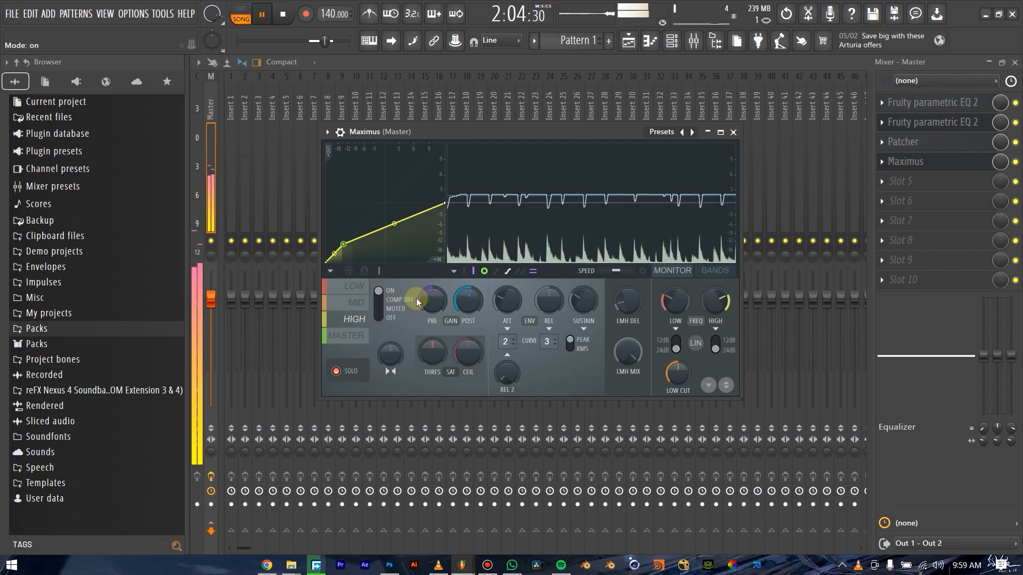
click(355, 342)
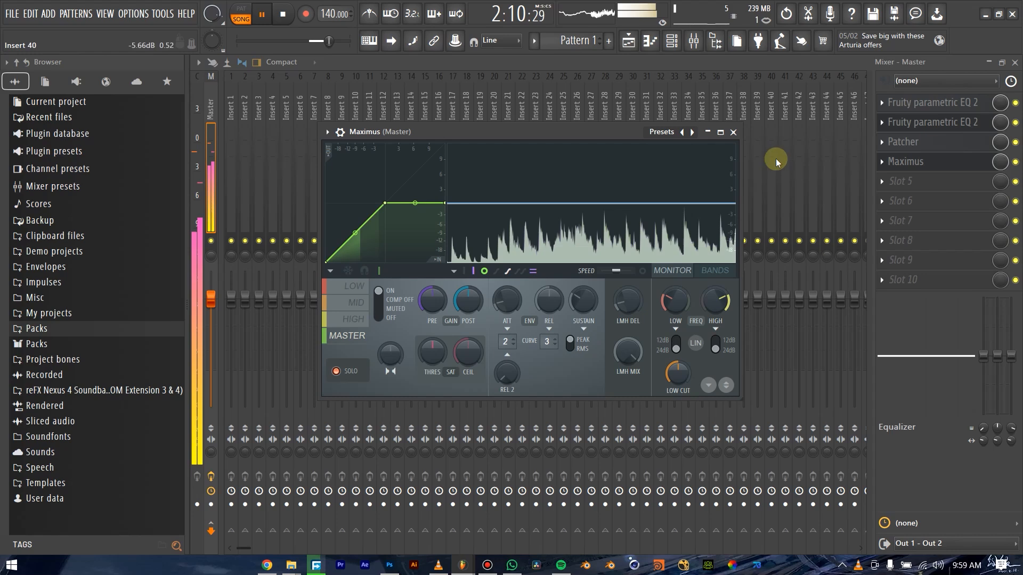
click(349, 371)
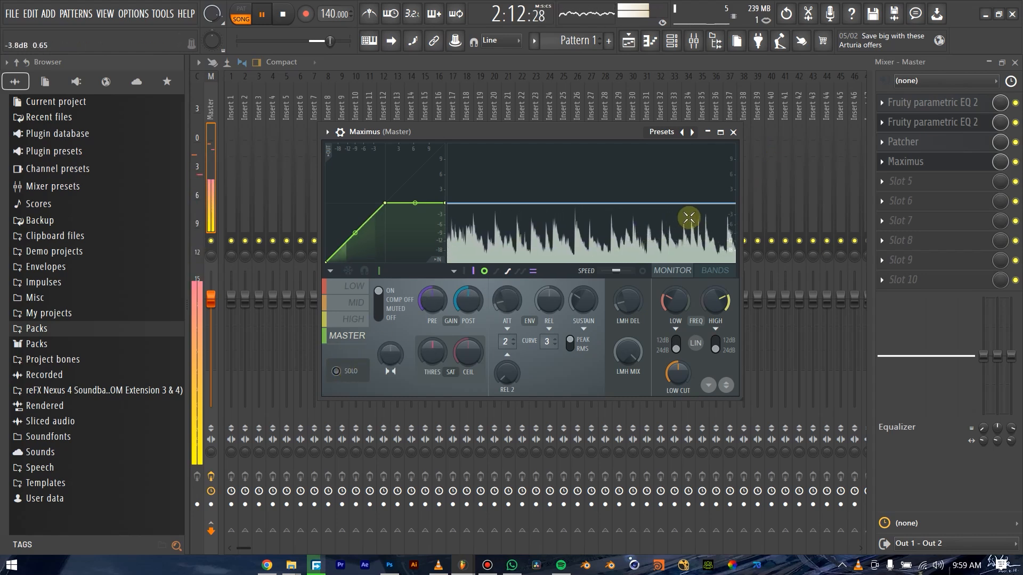
click(1015, 162)
click(1015, 162)
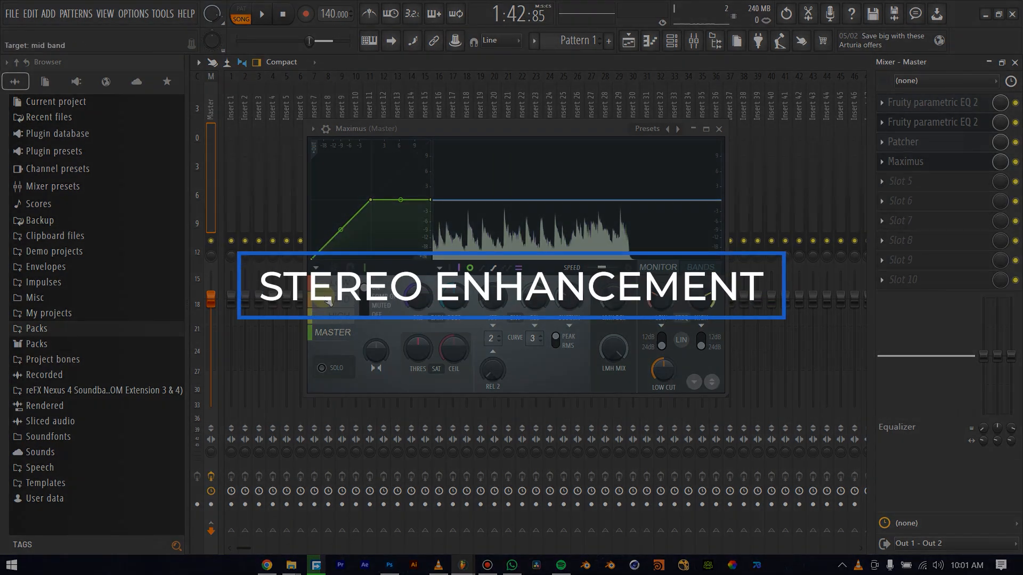
Set the low band's stereo separation to about 32% merged, and widen the mid and high bands towards separated
click(335, 283)
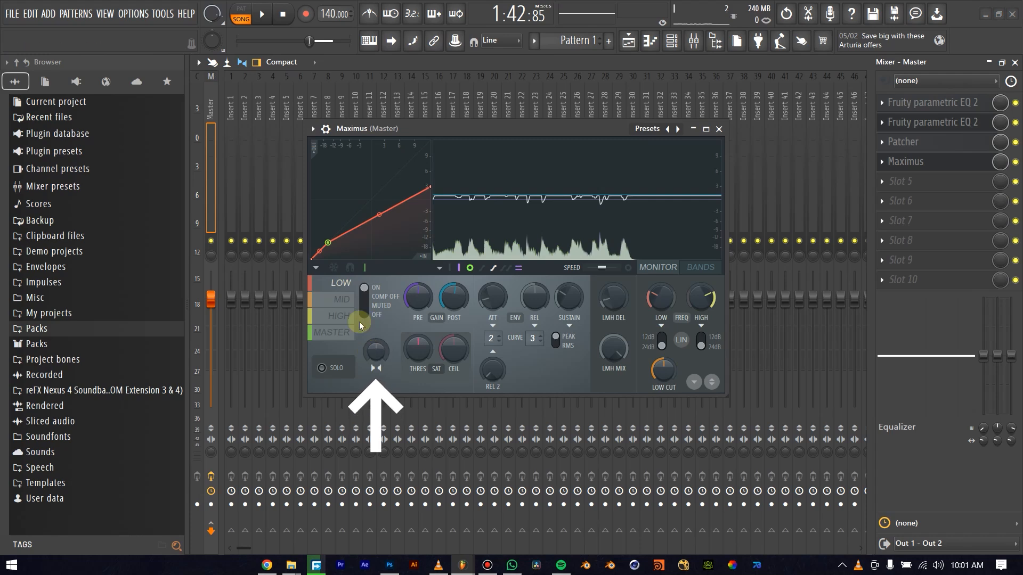
click(337, 303)
click(337, 315)
click(337, 289)
click(340, 299)
click(338, 315)
click(341, 283)
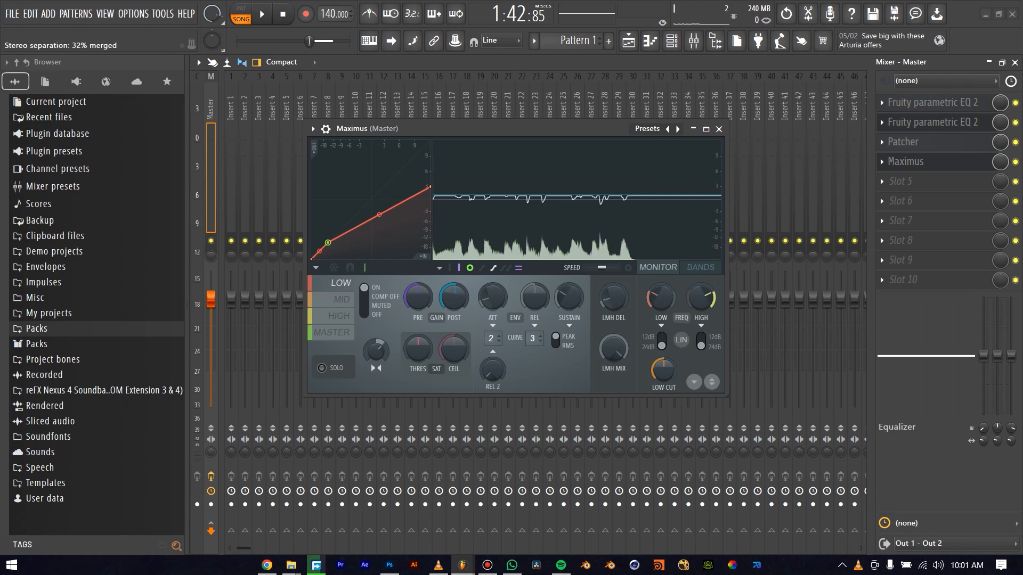
click(337, 300)
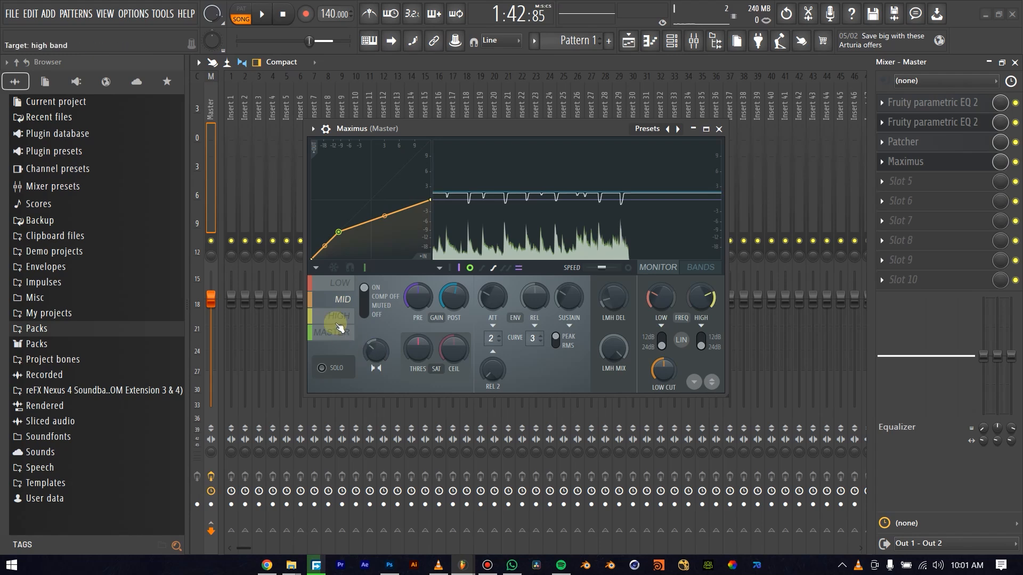
click(338, 323)
scroll(376, 351, up, 5)
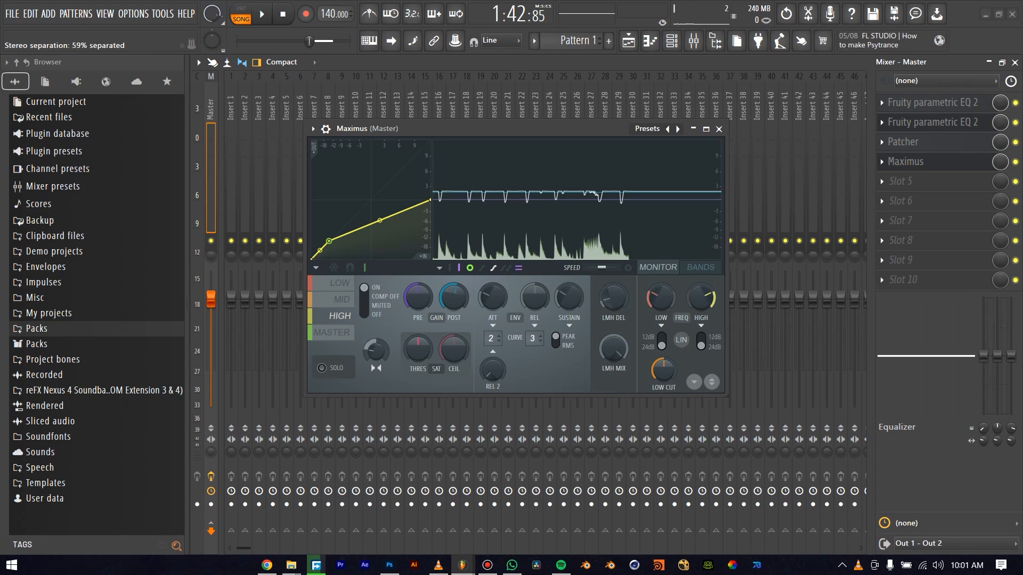
scroll(376, 356, down, 2)
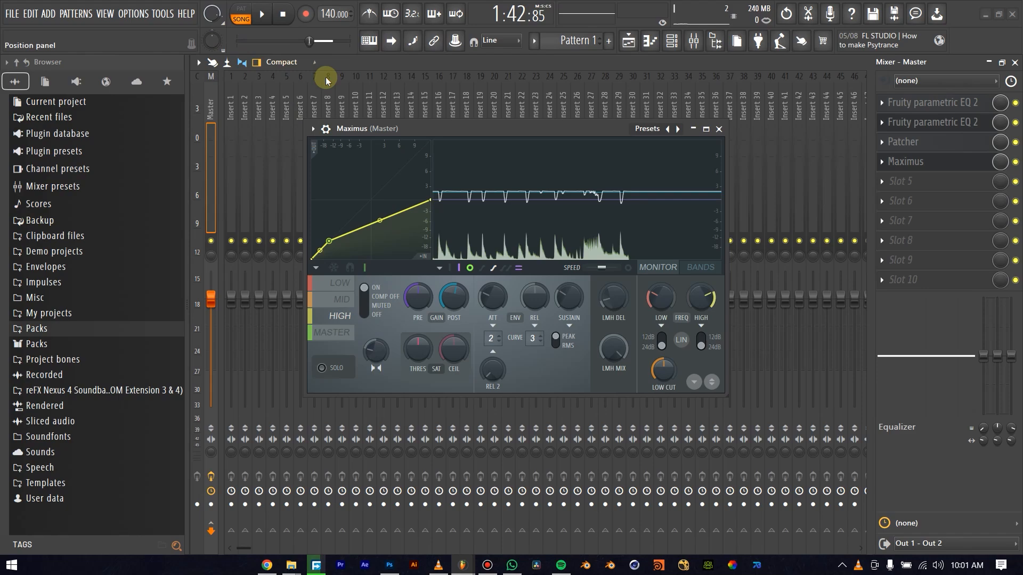
Play the track and compare the sound with Maximus bypassed and re-enabled on the Master track
click(262, 14)
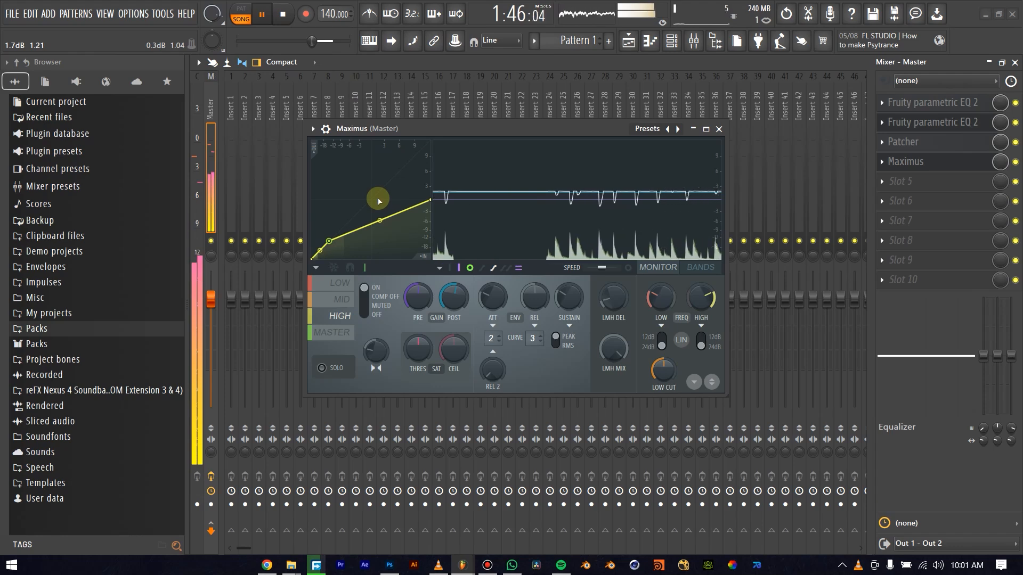
click(1015, 165)
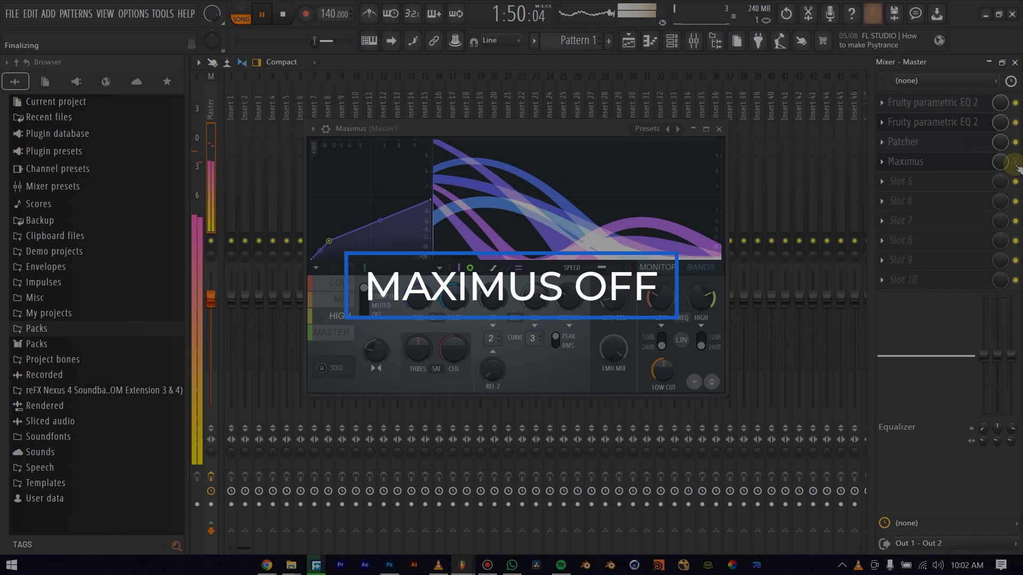
click(1015, 165)
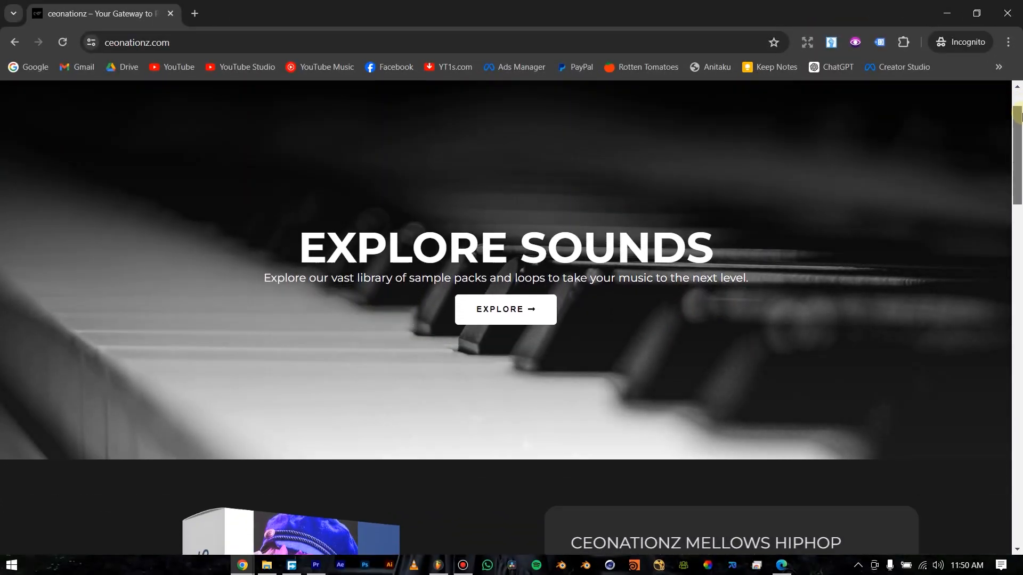
drag(1019, 117, 1019, 452)
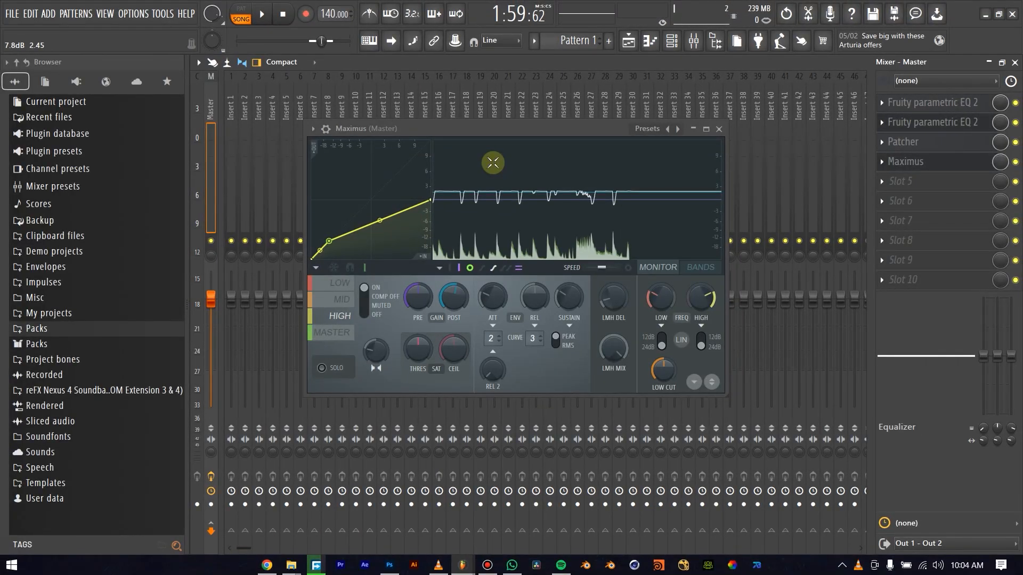
Adjust the soft saturation threshold and ceiling of the master band in Maximus
click(333, 335)
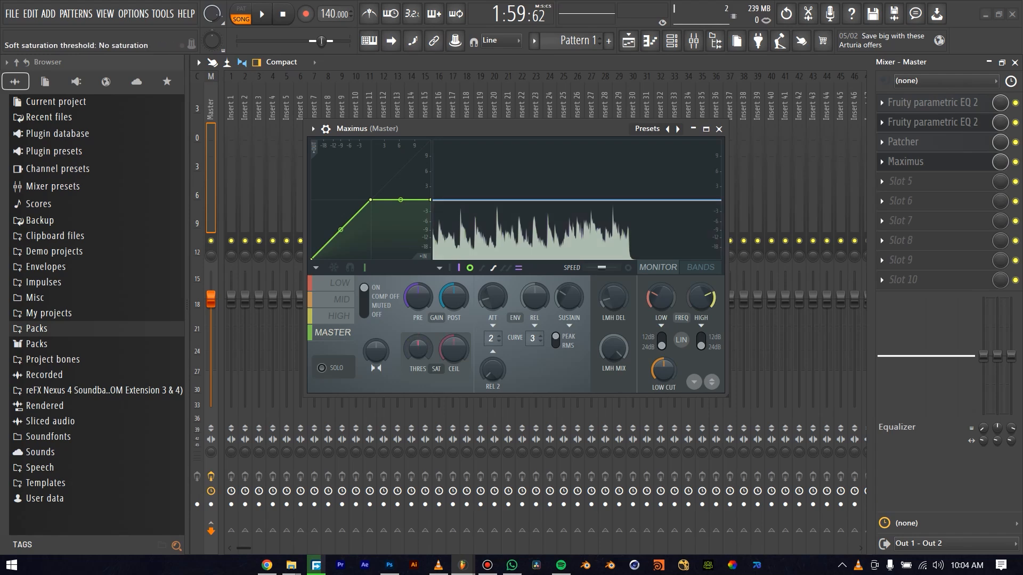
drag(419, 349, 418, 348)
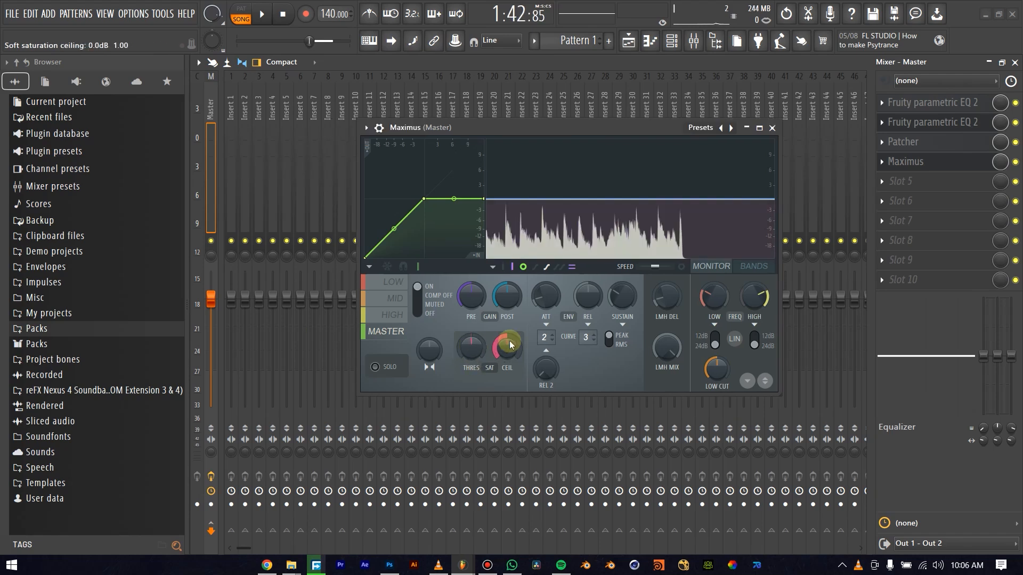
drag(506, 348, 507, 352)
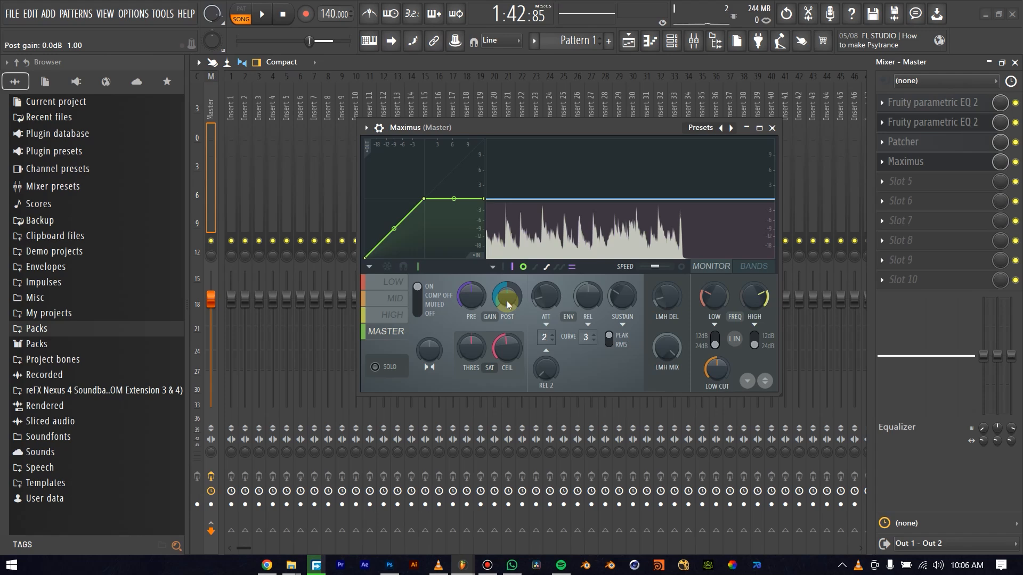
Load Youlean Loudness Meter 2 into slot 10 of the Master track and arrange its window beside Maximus
drag(507, 305, 418, 111)
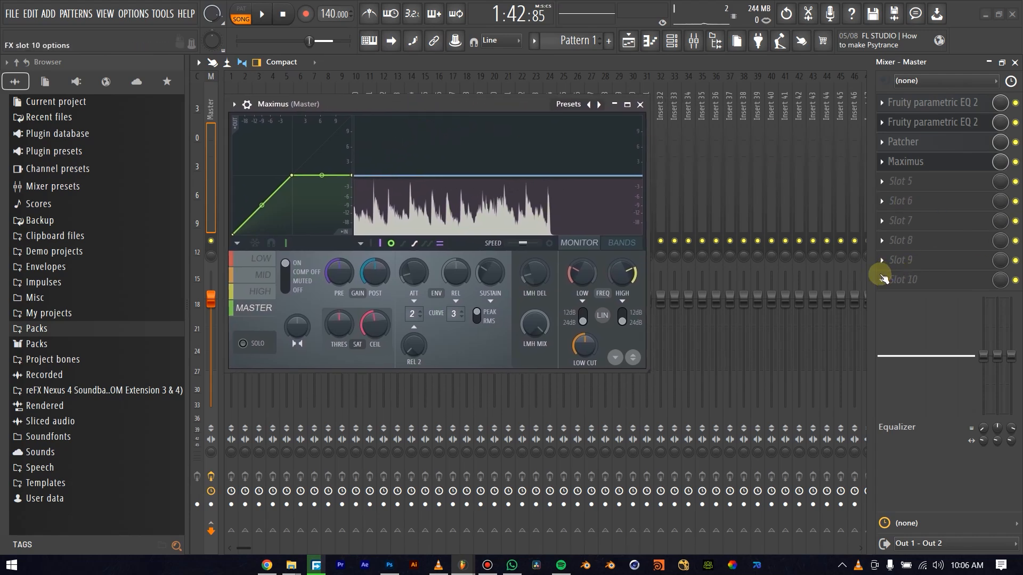
click(884, 280)
mouse_move(887, 278)
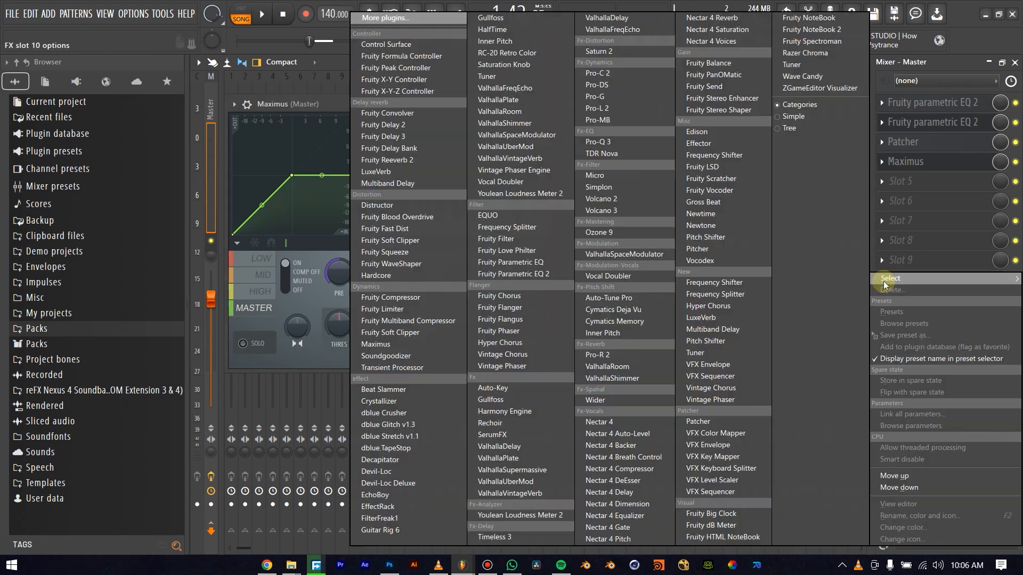
click(495, 194)
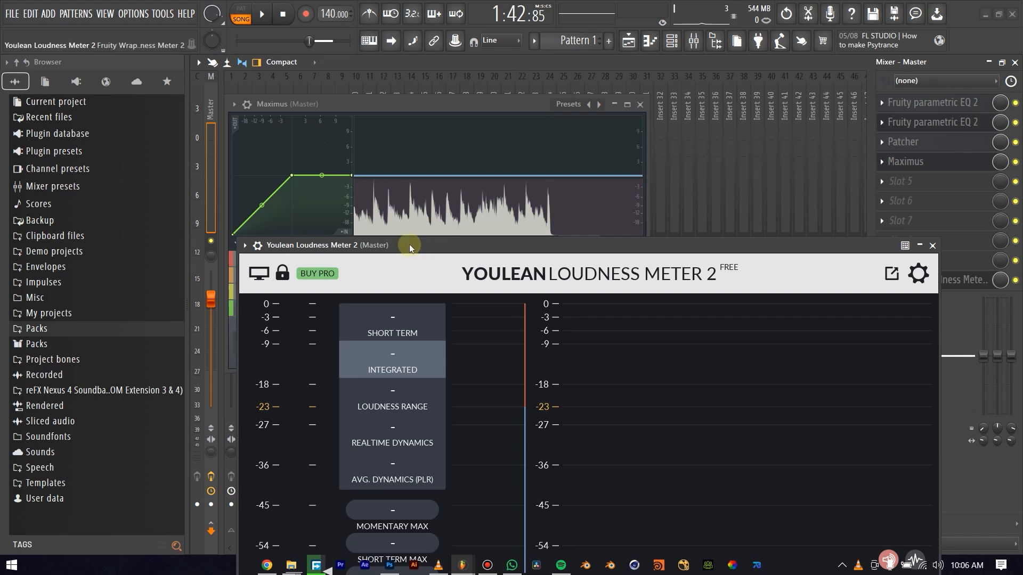
drag(409, 244, 849, 250)
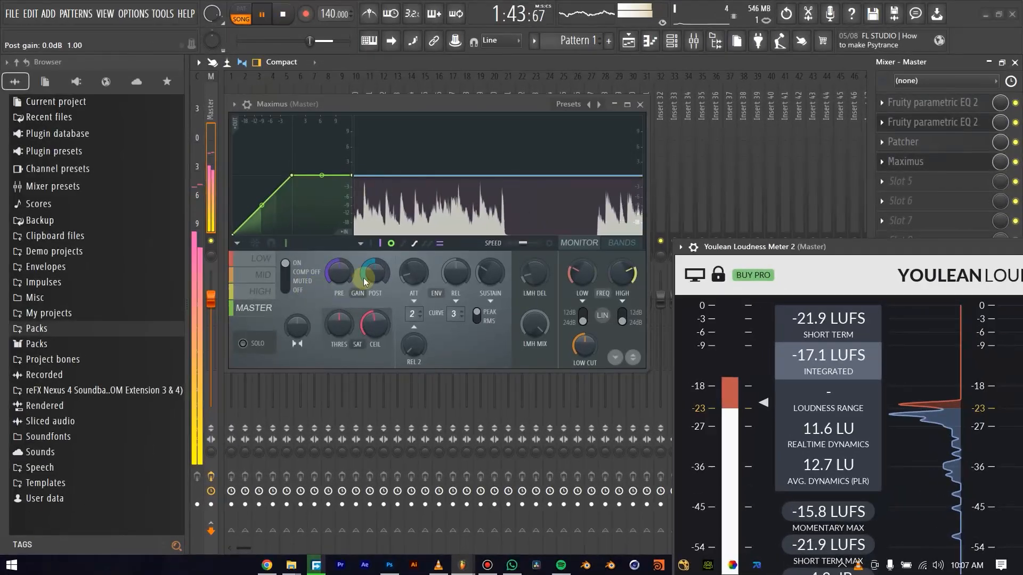
Raise the Maximus master band's post gain and fine-tune it against the loudness meter while the track plays
drag(365, 282, 364, 234)
drag(375, 276, 375, 279)
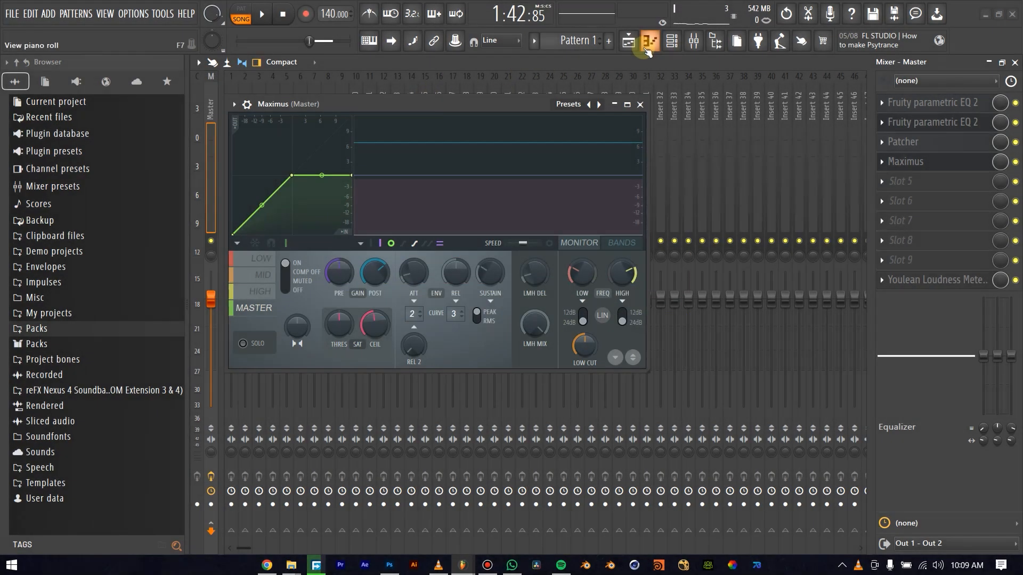
Show the whole song in the playlist, clear the time selection, and return the playback position to the start
key(F5)
drag(735, 78, 951, 77)
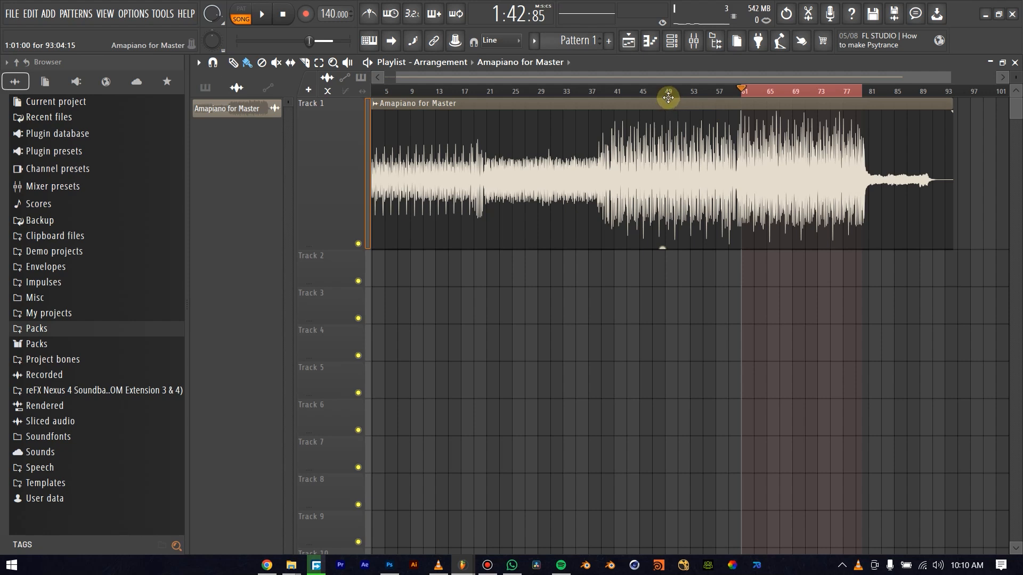
drag(1016, 78, 1016, 71)
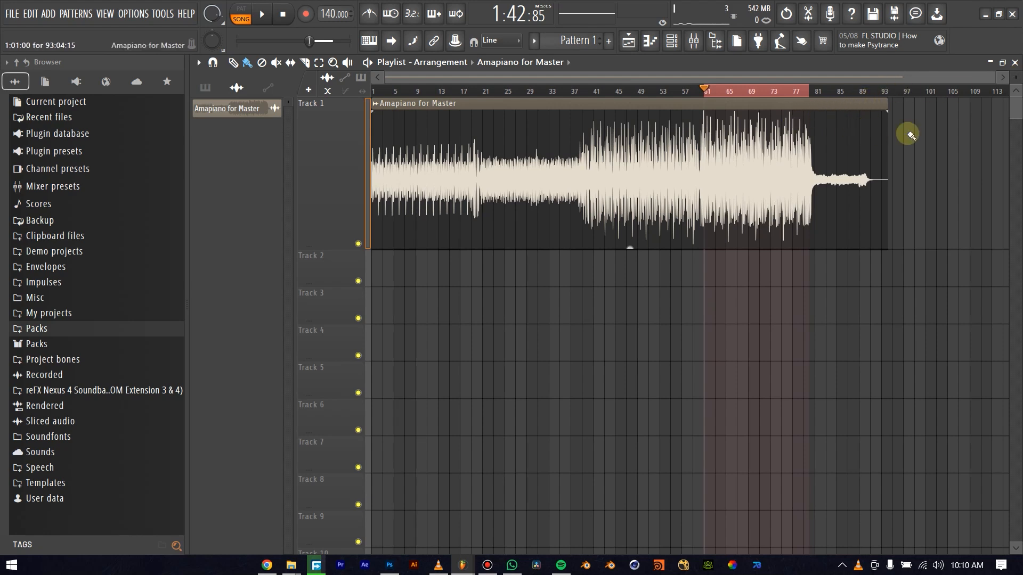
click(779, 94)
click(848, 96)
drag(798, 87, 298, 94)
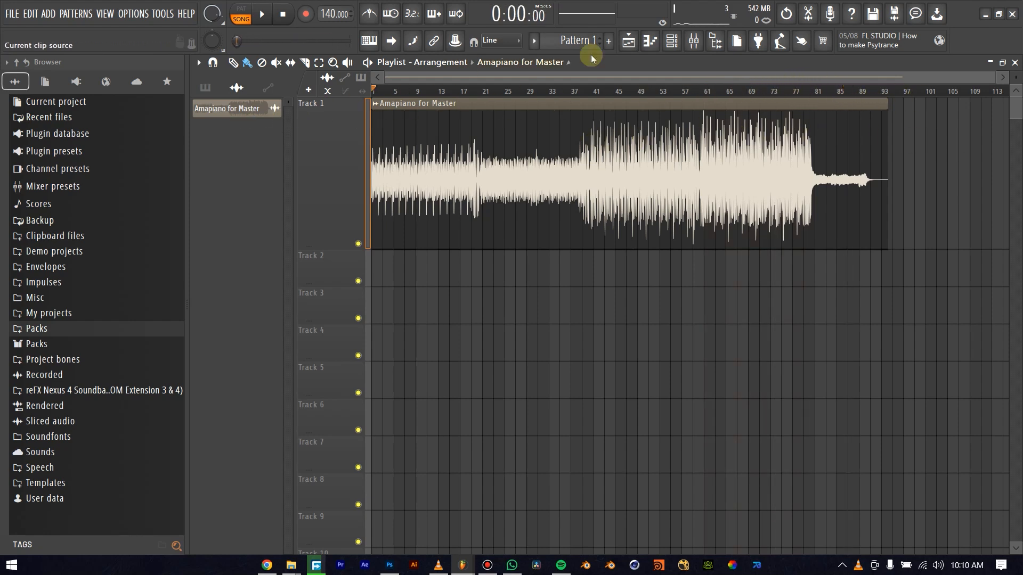
Create an automation clip for the Master track's volume and show it in the playlist
click(692, 46)
right_click(210, 300)
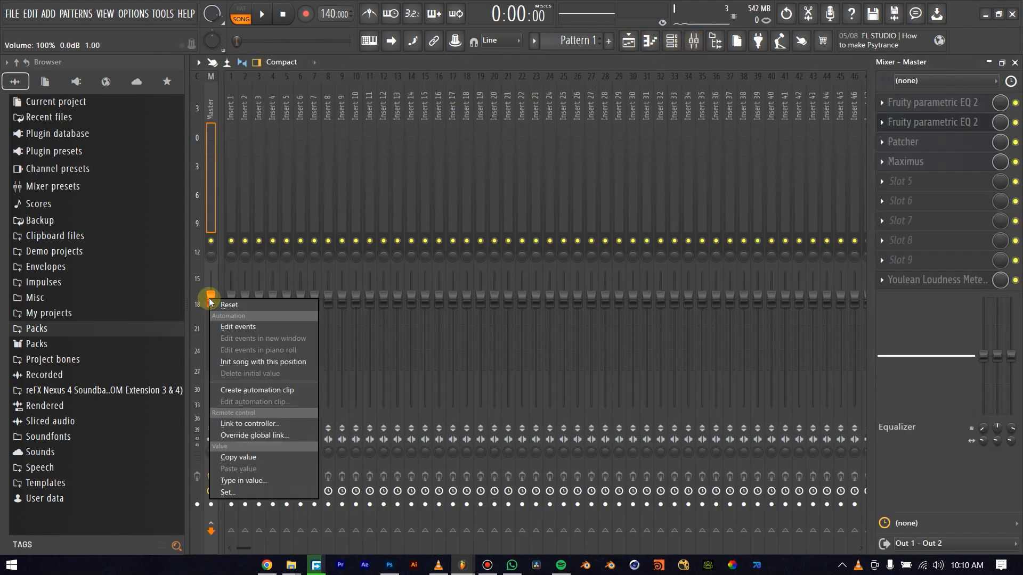
click(258, 391)
click(627, 41)
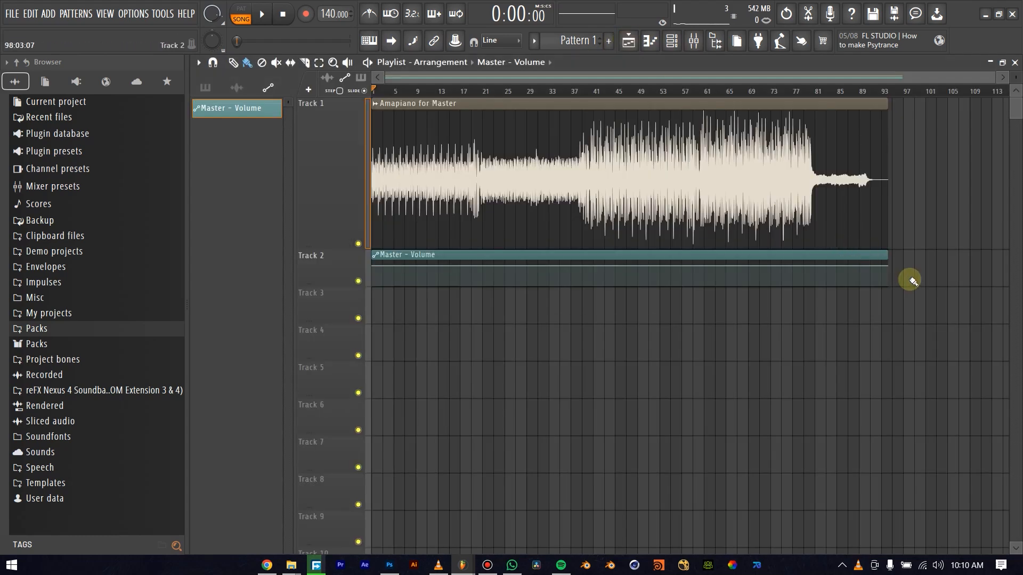
Shape a fade-out at the end of the Master - Volume clip with a point at bar 93 and the end point at zero
scroll(912, 281, up, 5)
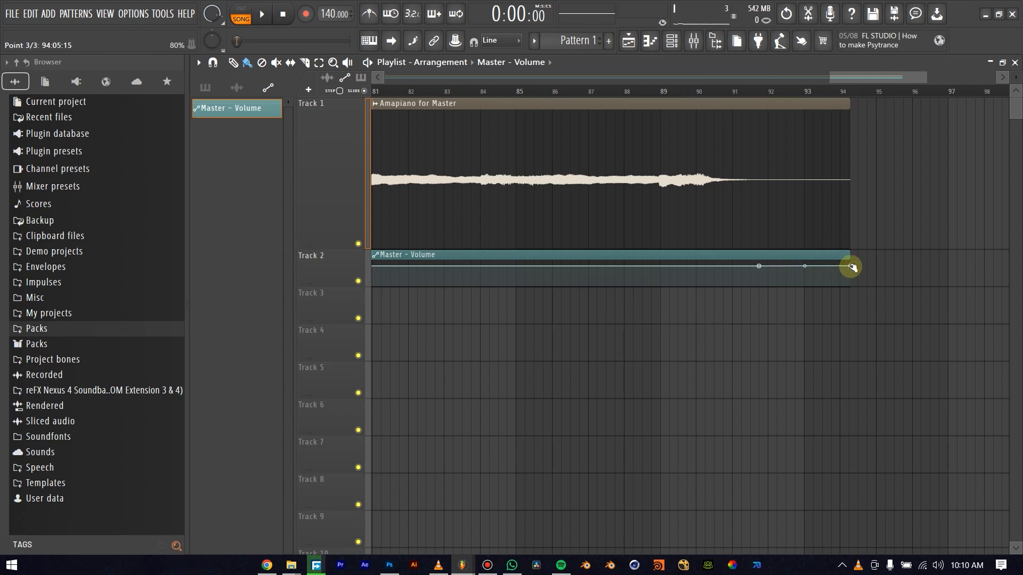
drag(852, 267, 849, 288)
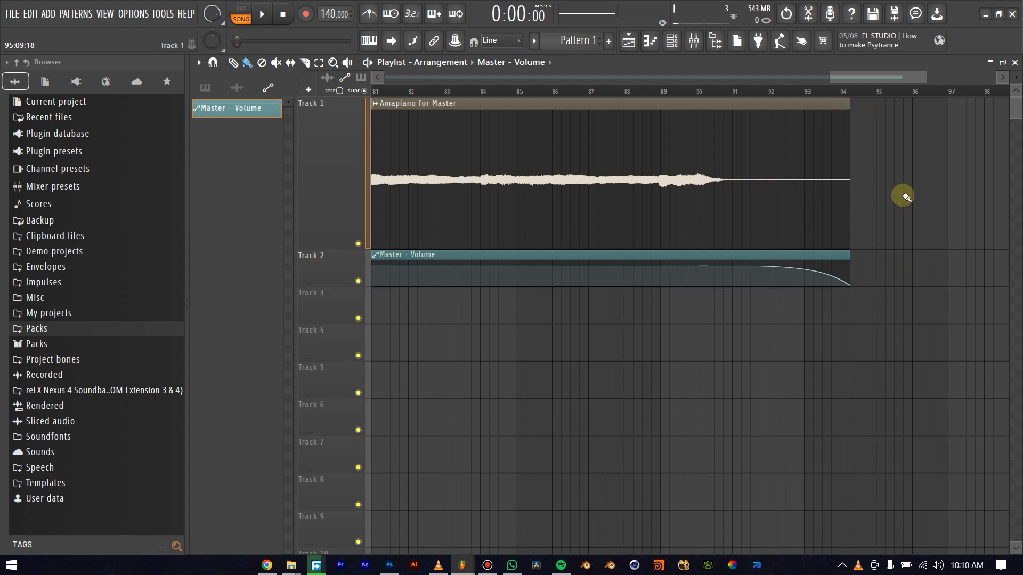
Shift the Amapiano for Master clip slightly later so a tiny gap precedes it at the start of the song
drag(830, 78, 155, 84)
drag(925, 75, 184, 84)
drag(406, 165, 418, 160)
mouse_move(387, 76)
mouse_down()
mouse_move(397, 77)
mouse_move(382, 80)
mouse_up()
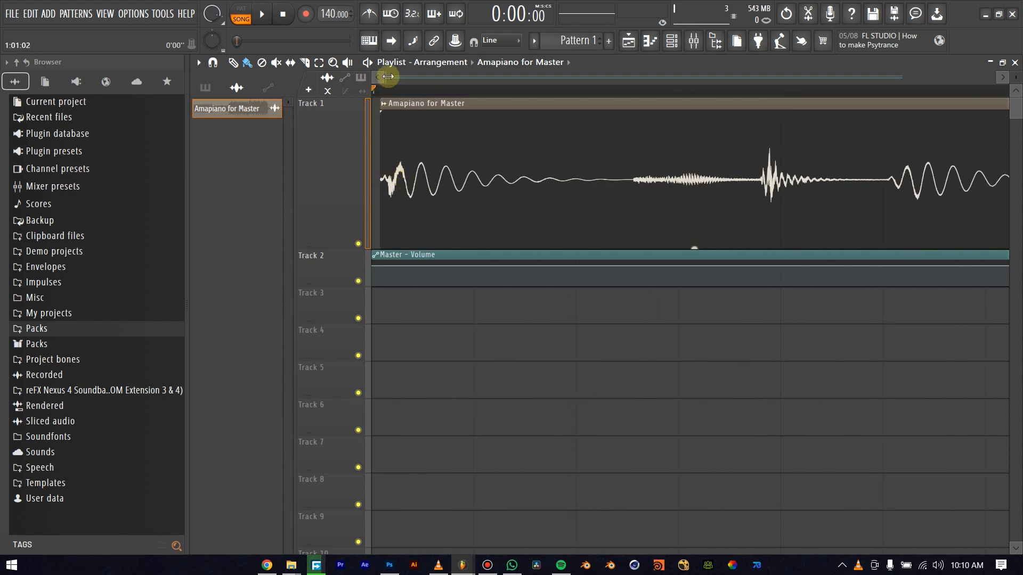
Set the render to 24Bit int WAV depth and 512-point sinc resampling, enable master effects, and export the full song as Amaiano Master in MP3
drag(387, 76, 914, 72)
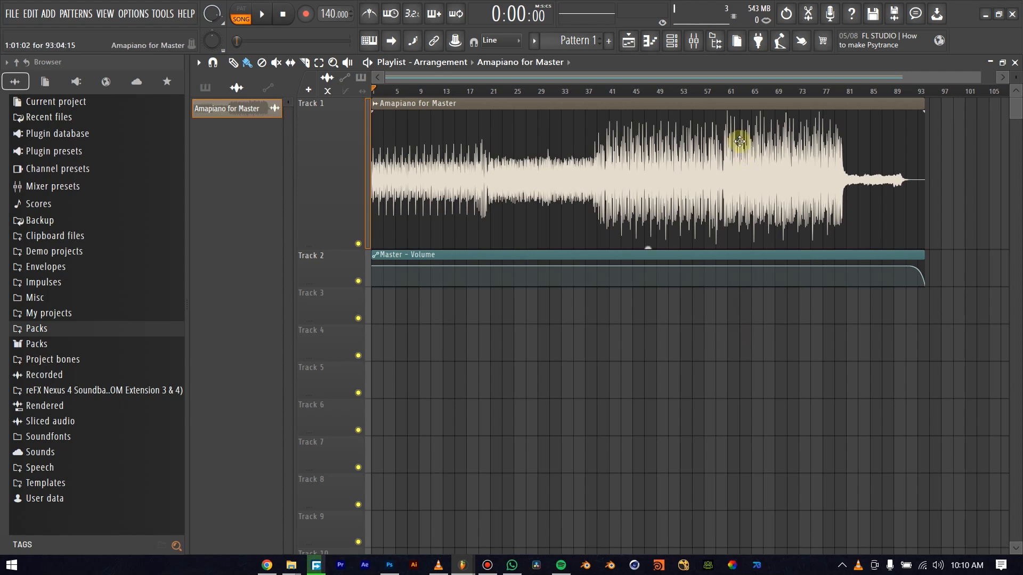
click(694, 41)
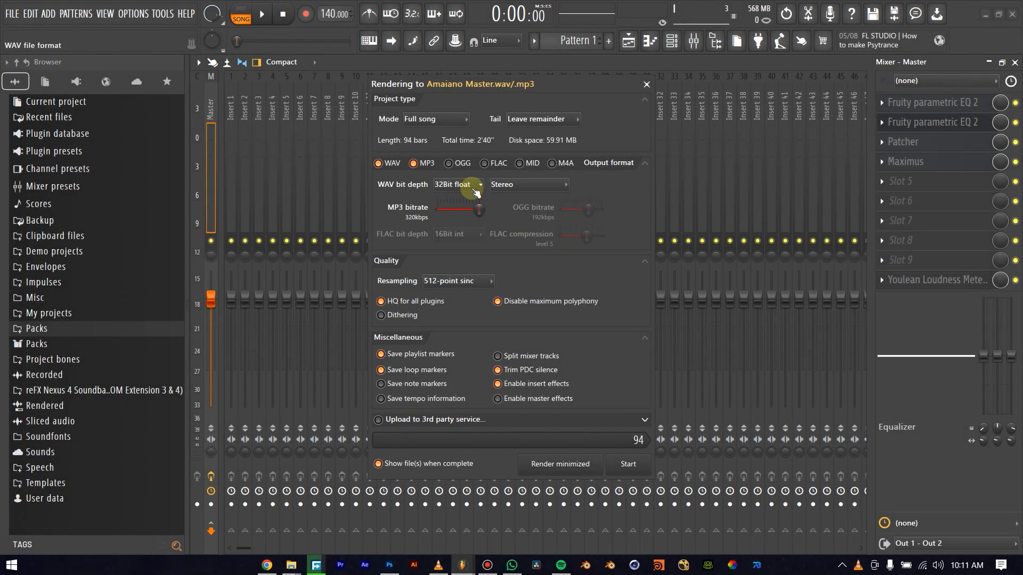
click(476, 190)
click(453, 213)
click(463, 280)
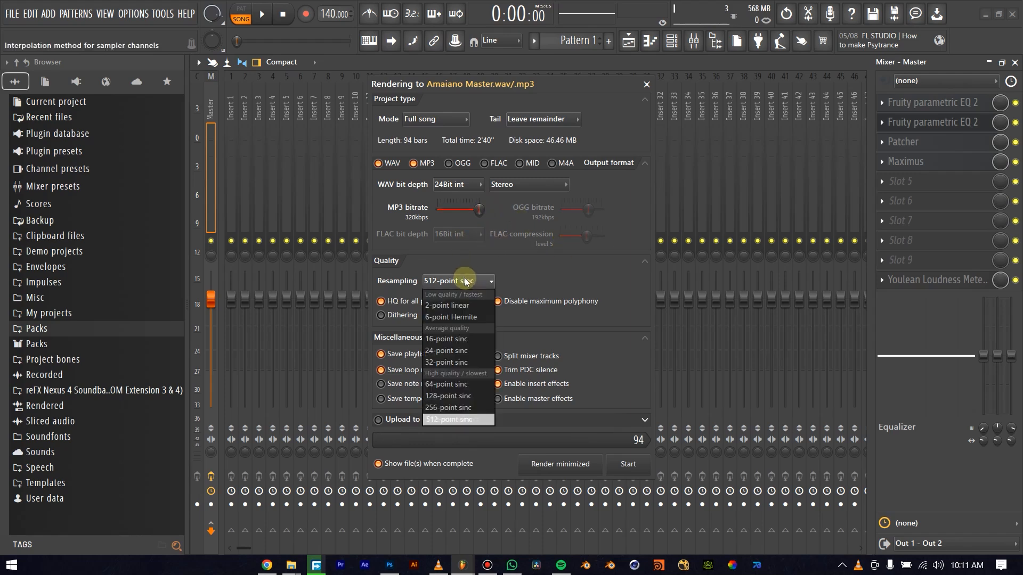
click(436, 421)
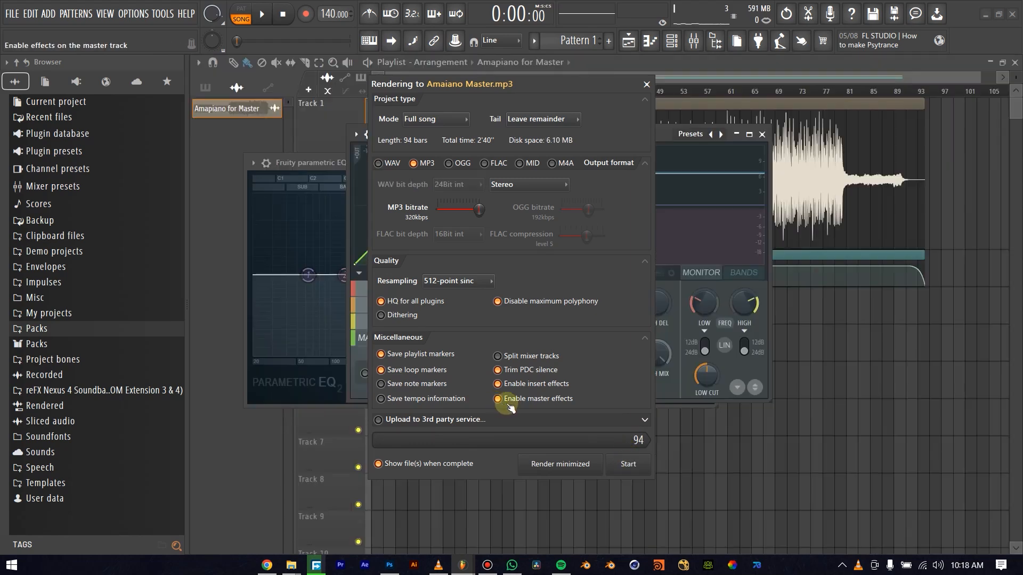
click(628, 464)
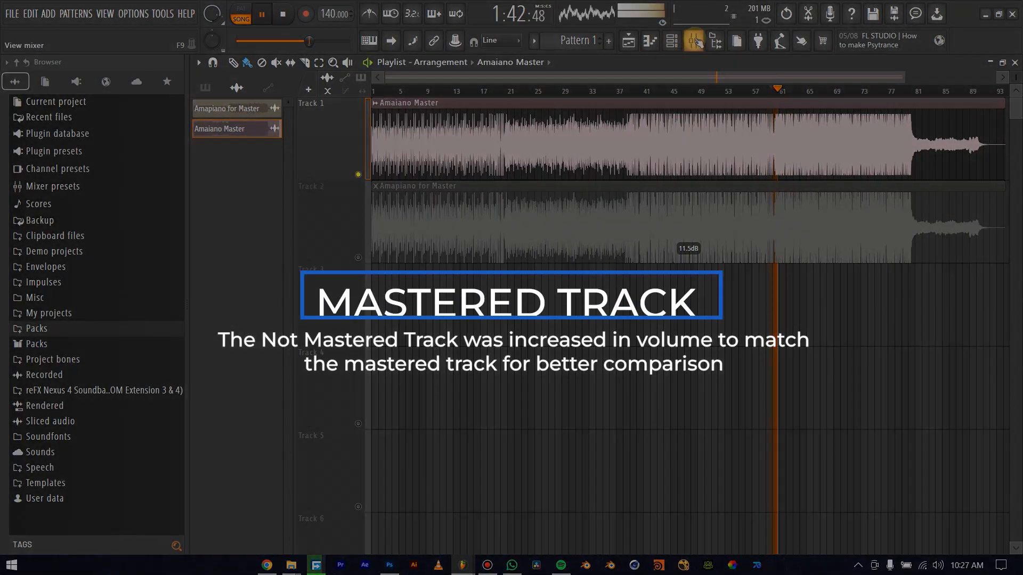
Check the Master meter on the mastered track during playback, and compare it with the meter on the unmastered Amapiano for Master track
click(694, 42)
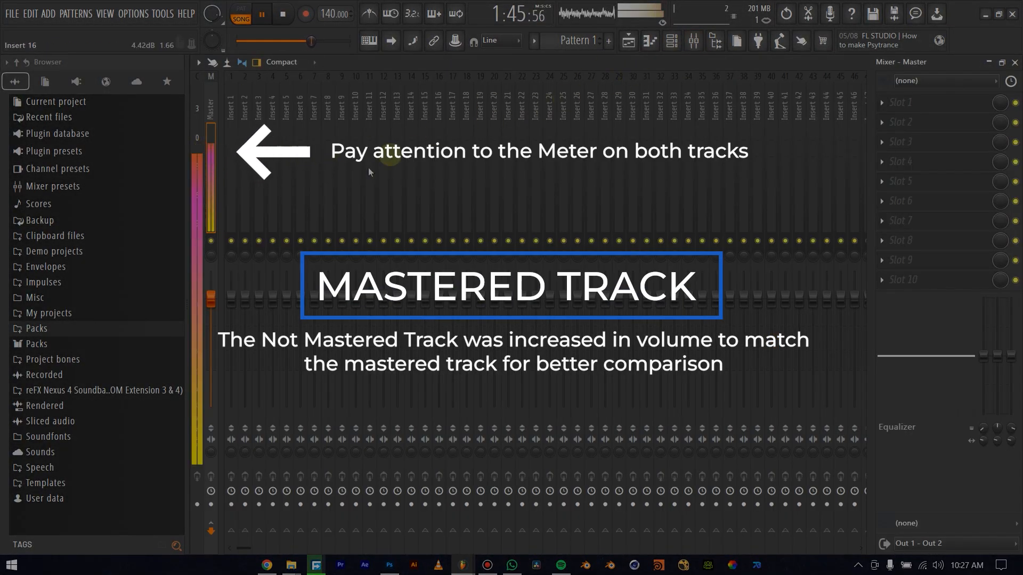
click(634, 45)
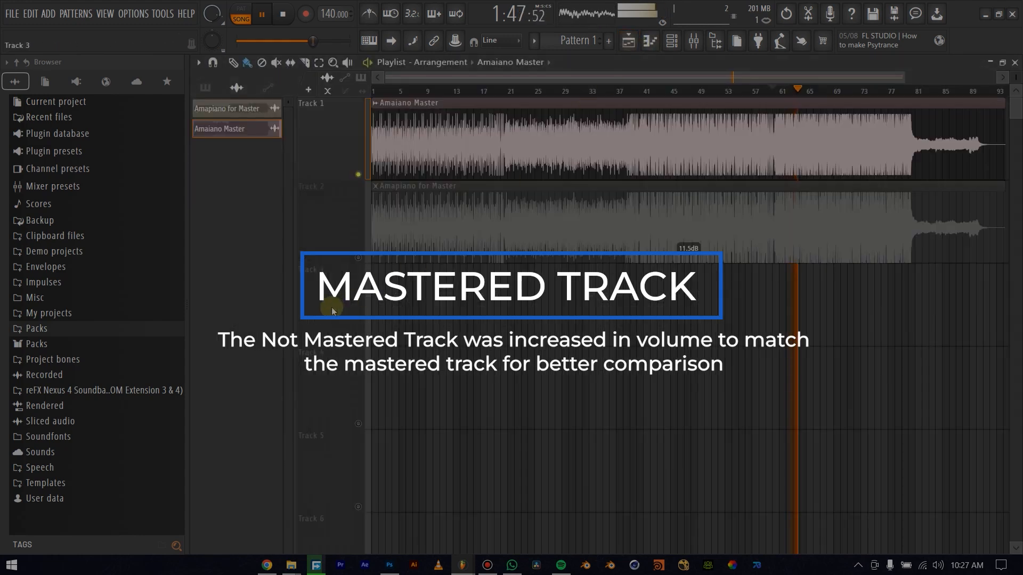
click(358, 258)
key(F9)
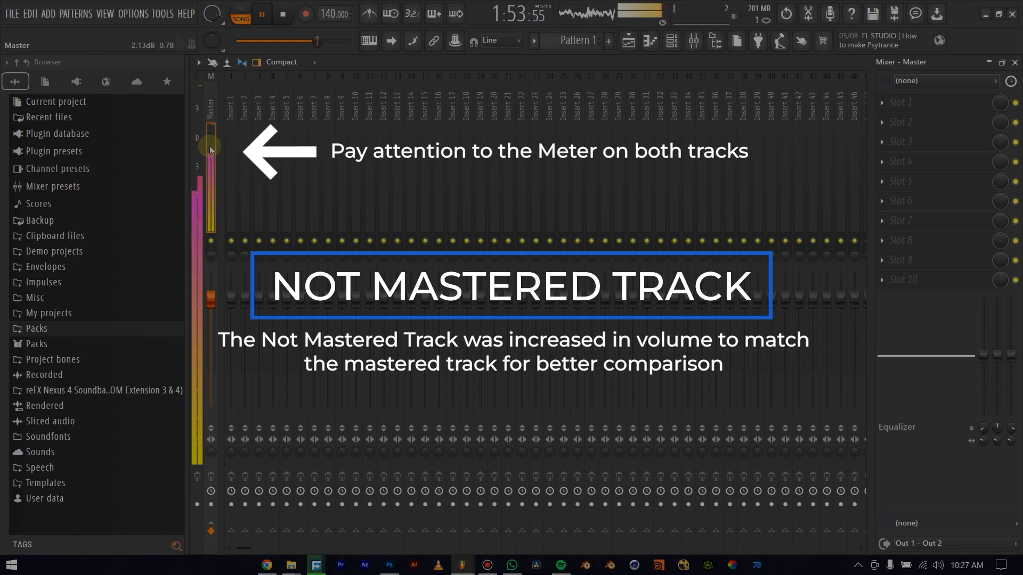
click(629, 41)
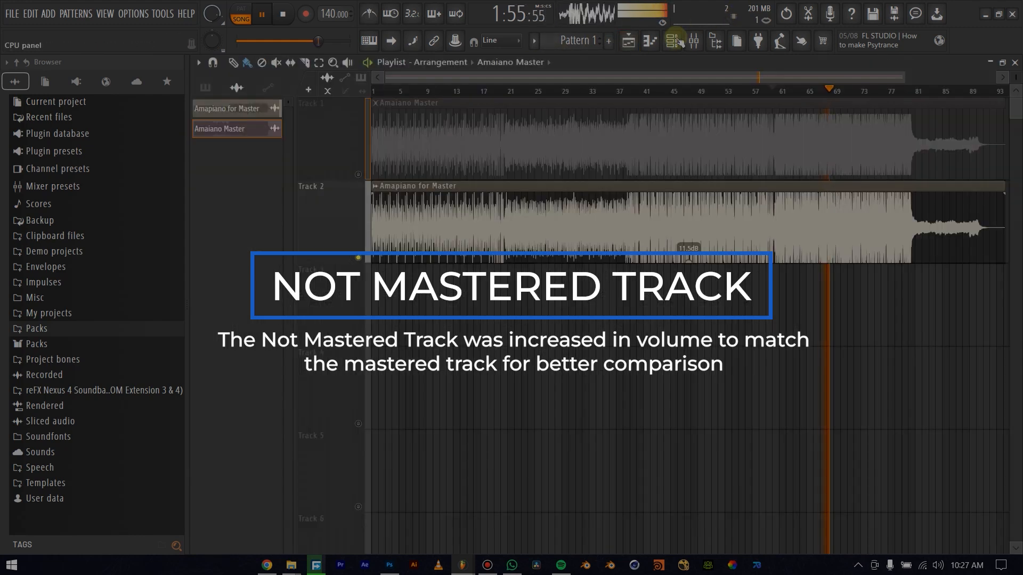
Switch playback to the mastered Amaiano Master track and check the Master level meter in the mixer
click(358, 175)
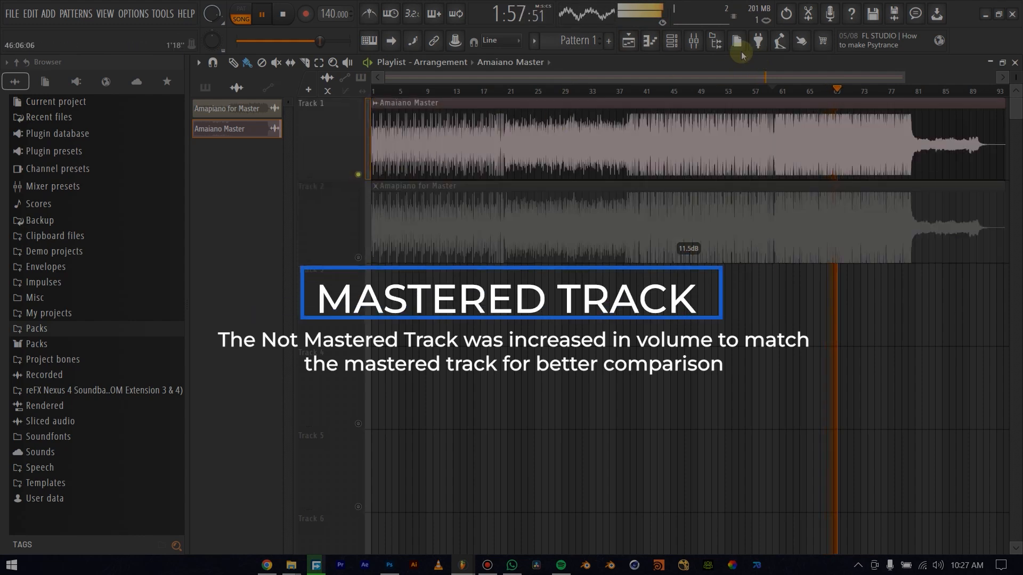
key(F9)
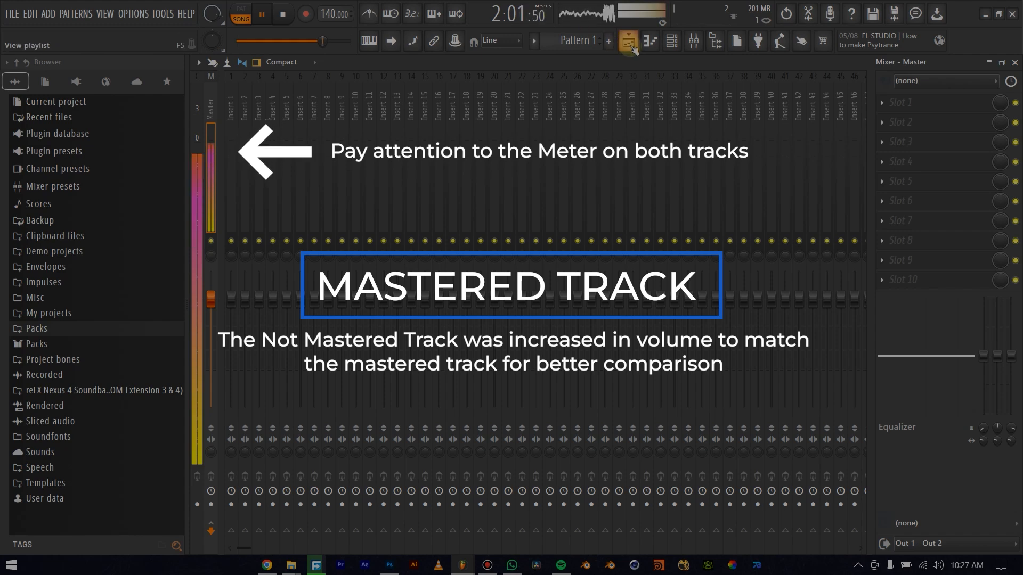
key(F5)
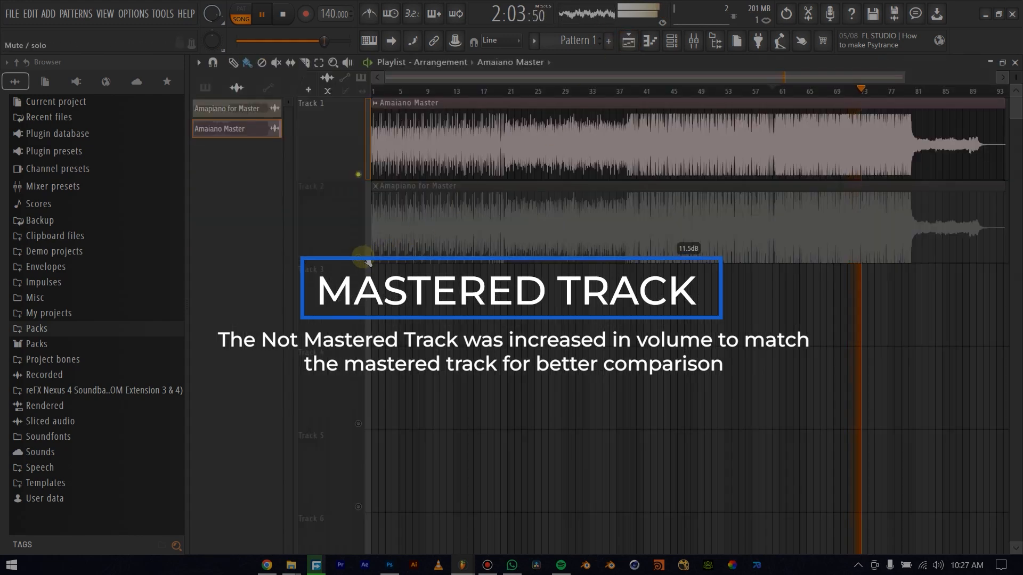
Solo the unmastered Amapiano for Master track and check its level on the Master meter
right_click(358, 258)
key(F9)
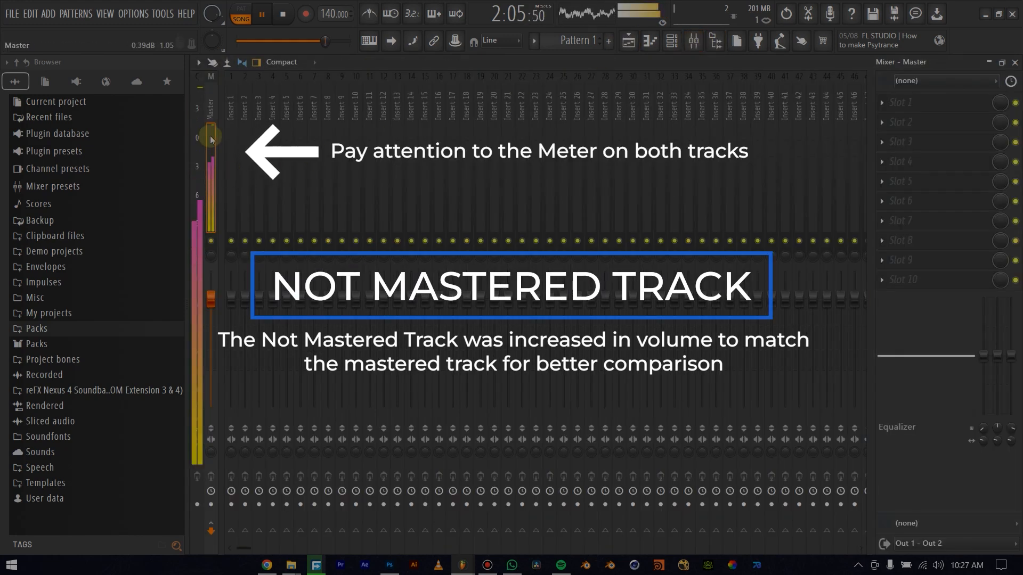
click(629, 43)
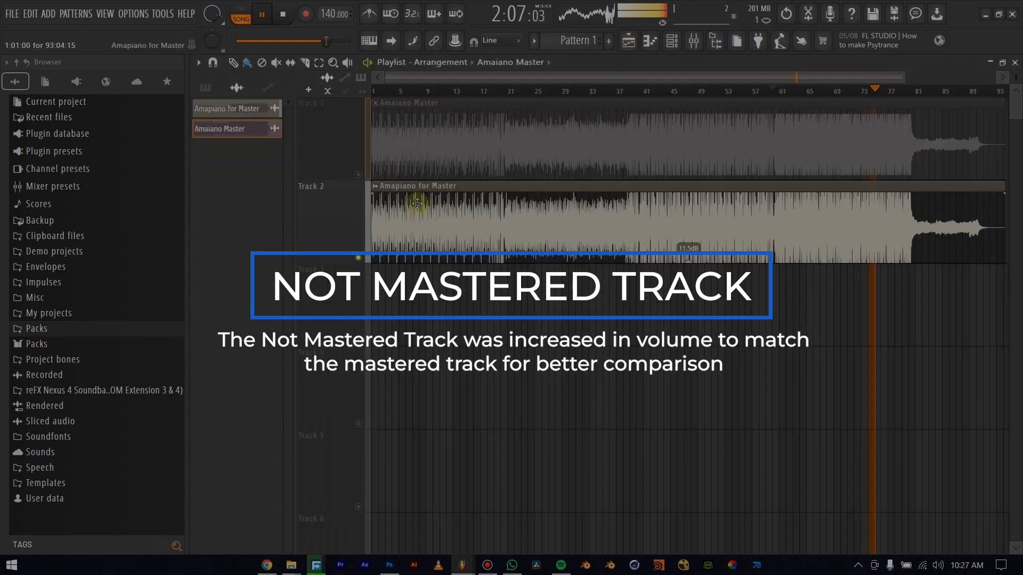
Solo the mastered Amaiano Master track and examine its waveform around the ending while it plays
right_click(358, 175)
scroll(913, 174, up, 2)
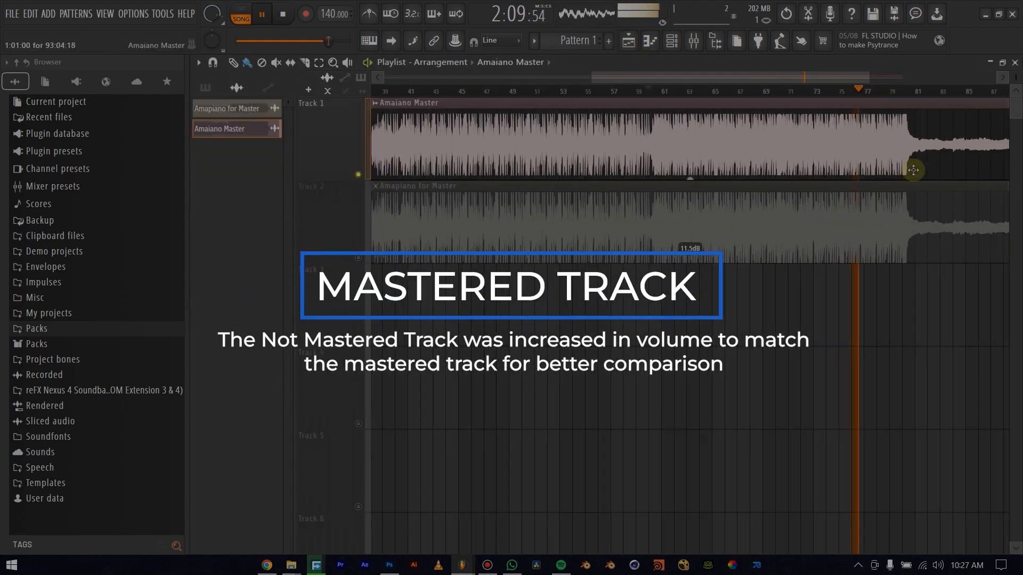
scroll(959, 184, up, 2)
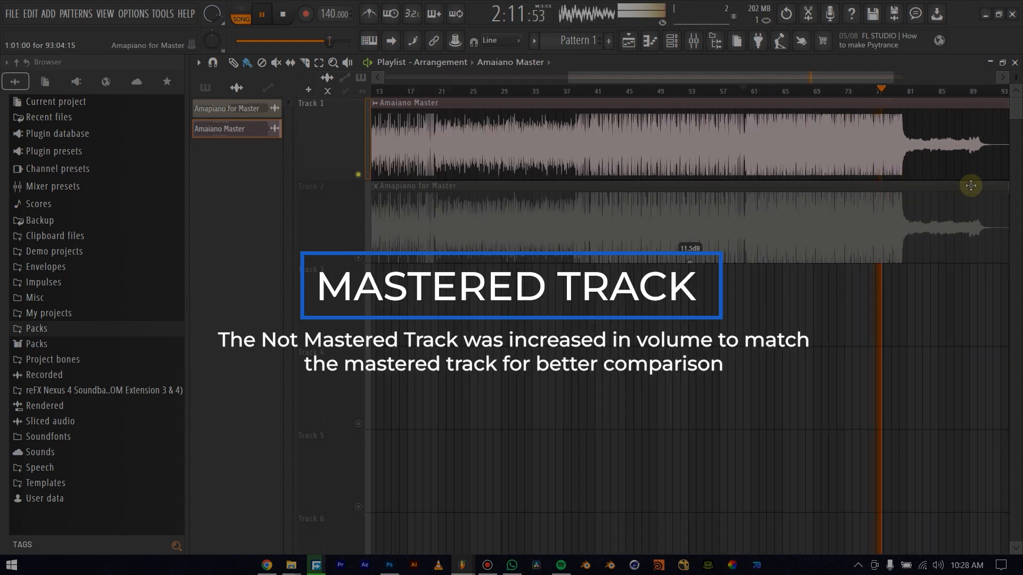
scroll(862, 100, up, 4)
scroll(861, 99, down, 2)
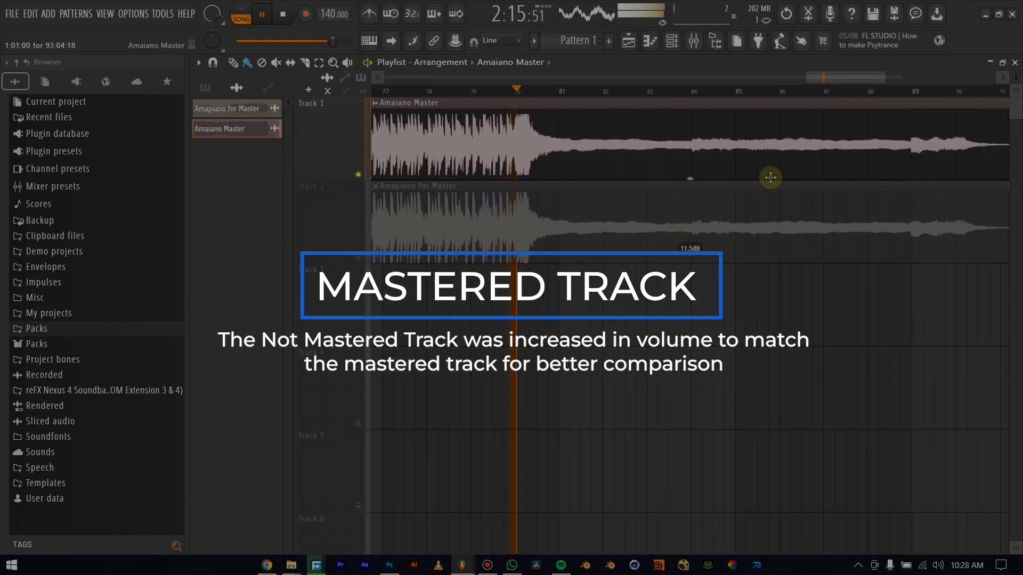